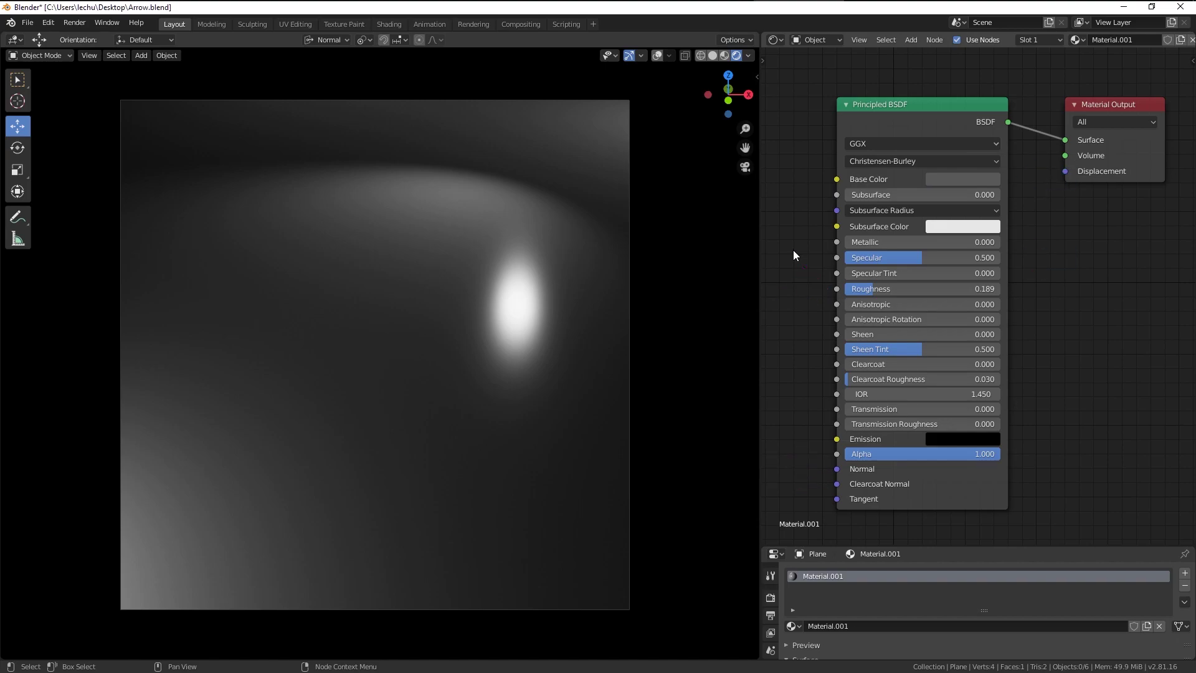
Examine the Principled BSDF shader and the three Arroway beech image textures: diffuse, roughness and bump
{"action": "scroll", "coordinate": [797, 257], "scroll_direction": "down", "scroll_amount": 2}
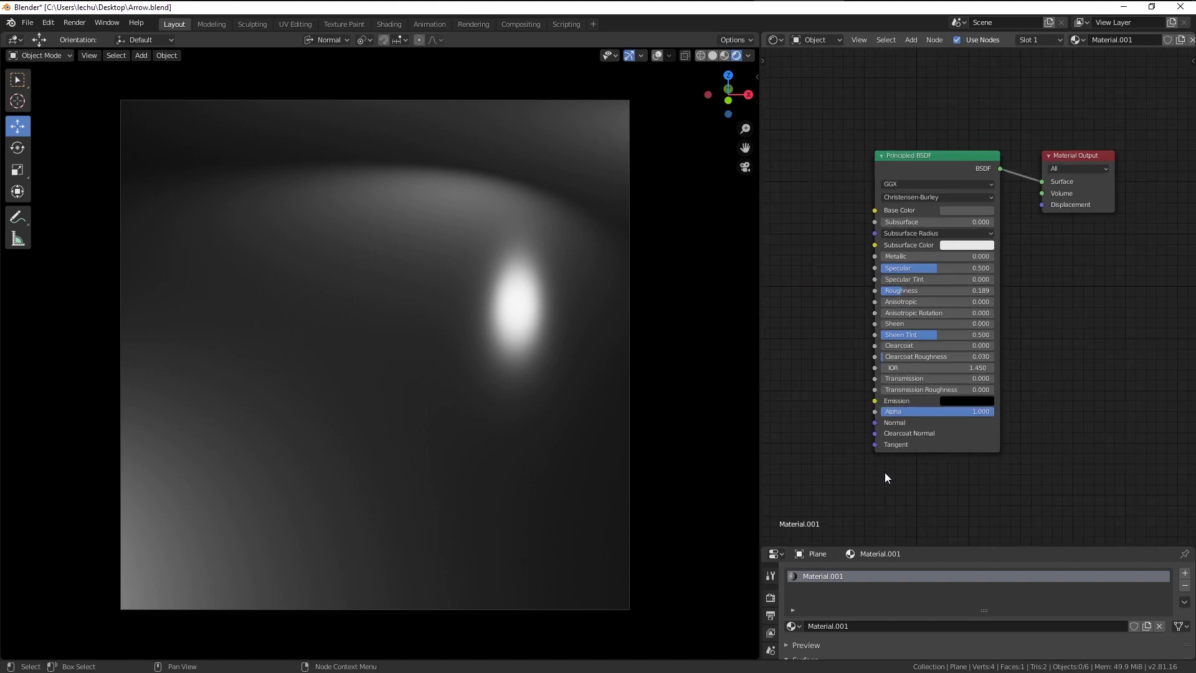
{"action": "scroll", "coordinate": [895, 472], "scroll_direction": "up", "scroll_amount": 1}
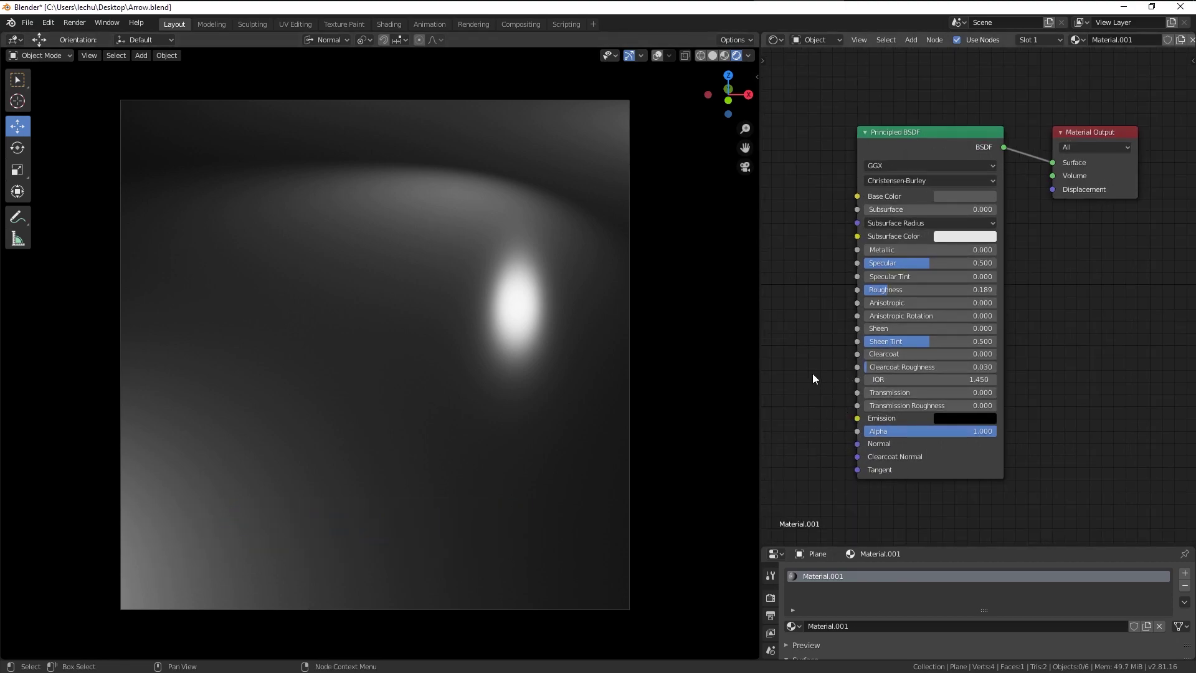
{"action": "scroll", "coordinate": [810, 377], "scroll_direction": "down", "scroll_amount": 2}
{"action": "middle_click_drag", "start_coordinate": [865, 368], "coordinate": [1041, 369]}
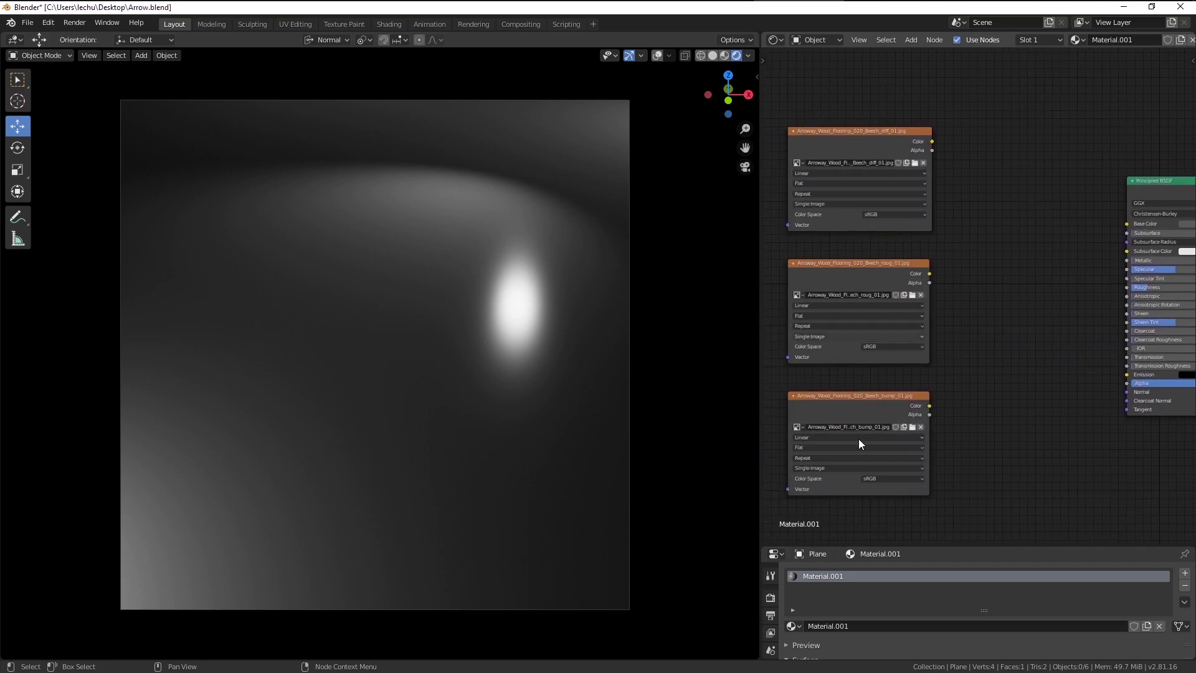
{"action": "scroll", "coordinate": [944, 443], "scroll_direction": "up", "scroll_amount": 3}
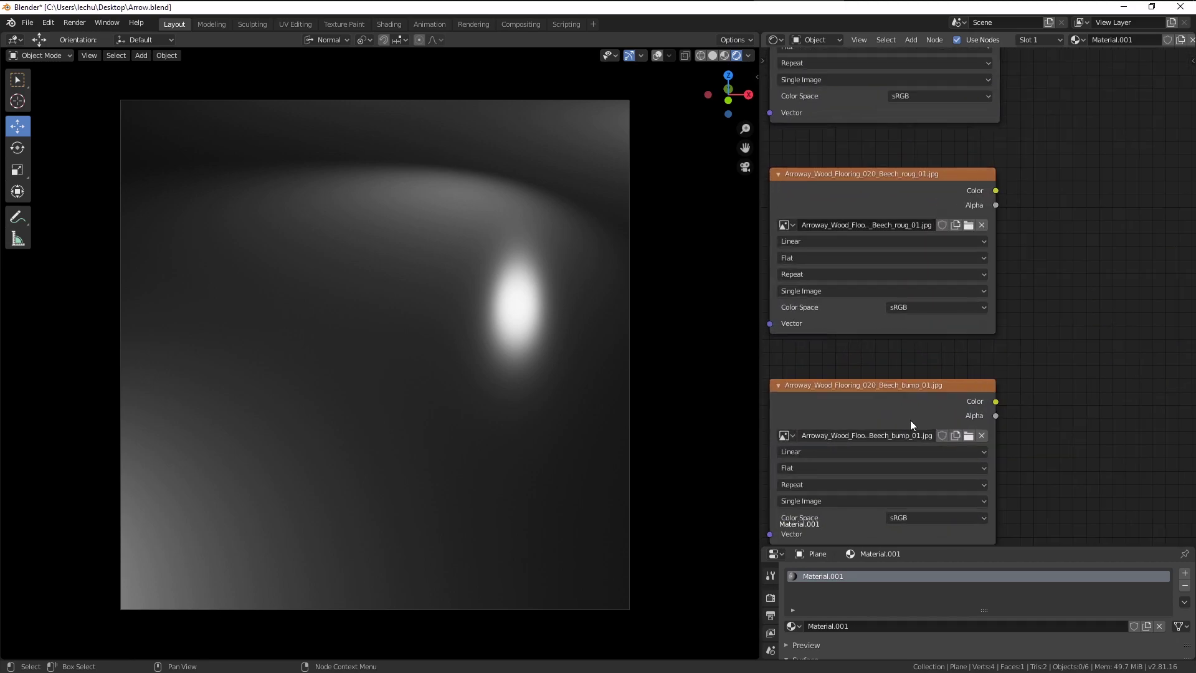
{"action": "scroll", "coordinate": [910, 419], "scroll_direction": "up", "scroll_amount": 1}
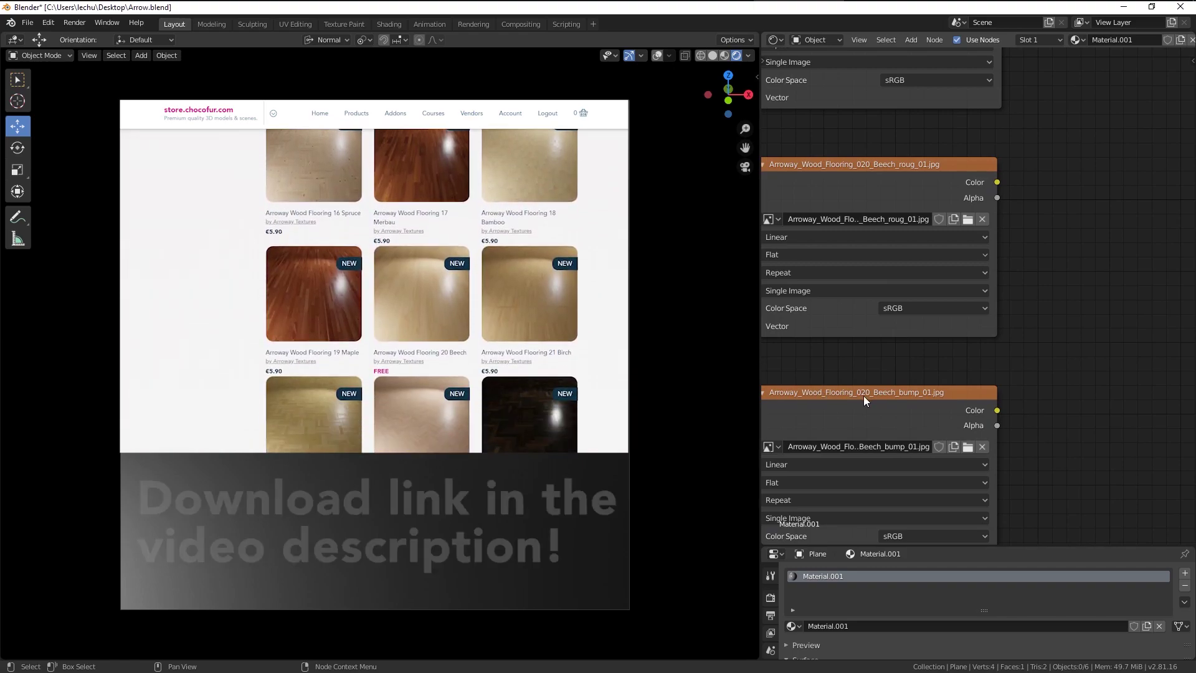
Try the beech diffuse texture's Color as the Principled BSDF's Base Color, and unlink it again
{"action": "scroll", "coordinate": [1027, 283], "scroll_direction": "down", "scroll_amount": 7}
{"action": "middle_click_drag", "start_coordinate": [1048, 238], "coordinate": [914, 324]}
{"action": "scroll", "coordinate": [846, 193], "scroll_direction": "up", "scroll_amount": 3}
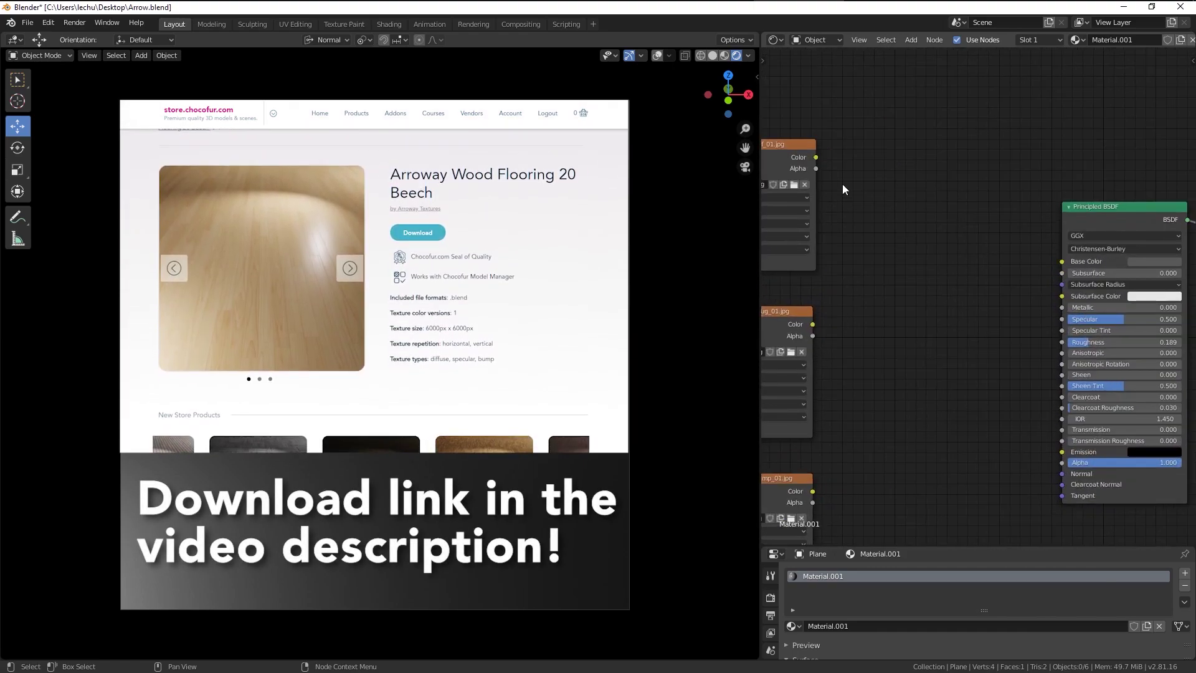
{"action": "left_click_drag", "start_coordinate": [816, 157], "coordinate": [1074, 260]}
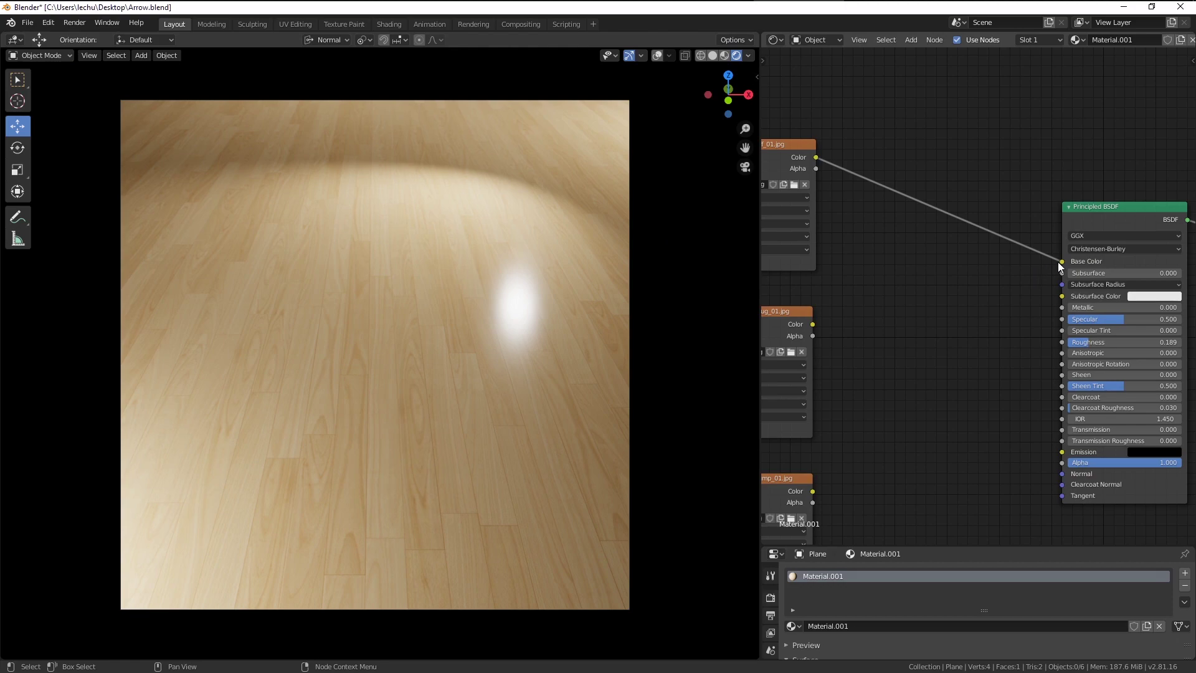
{"action": "left_click_drag", "start_coordinate": [1054, 264], "coordinate": [823, 173]}
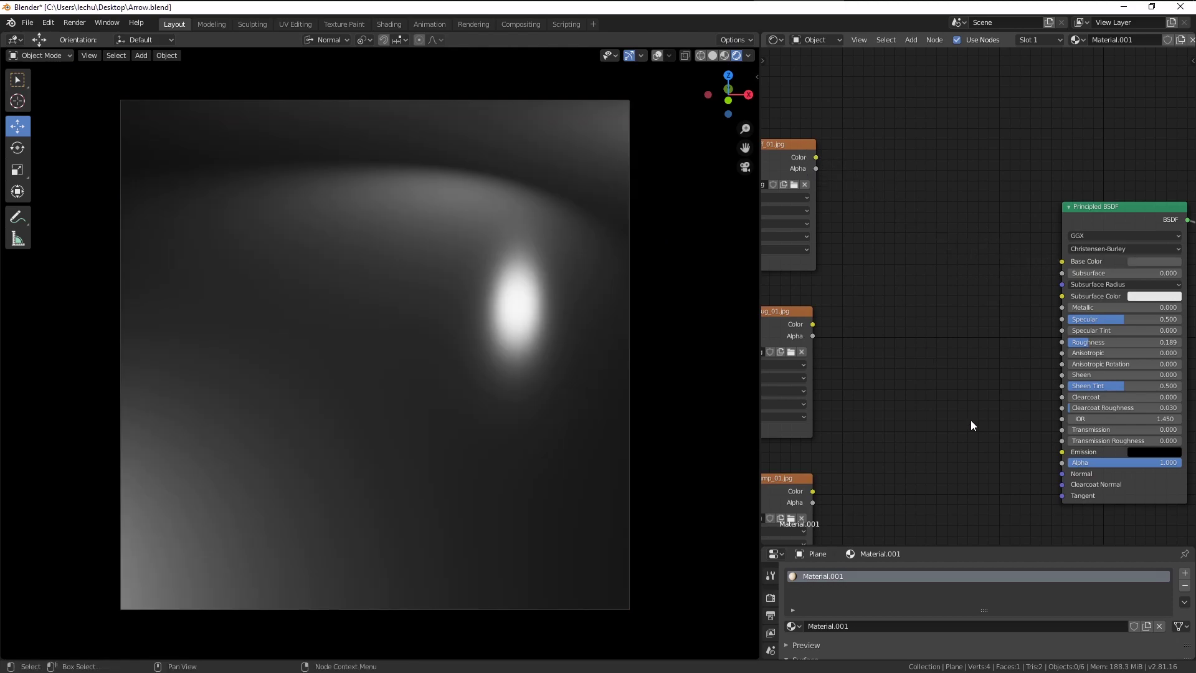
Add a Bump node between the bump image texture and the Principled BSDF
{"action": "middle_click_drag", "start_coordinate": [970, 420], "coordinate": [932, 296]}
{"action": "scroll", "coordinate": [969, 349], "scroll_direction": "up", "scroll_amount": 3}
{"action": "middle_click_drag", "start_coordinate": [990, 359], "coordinate": [917, 383]}
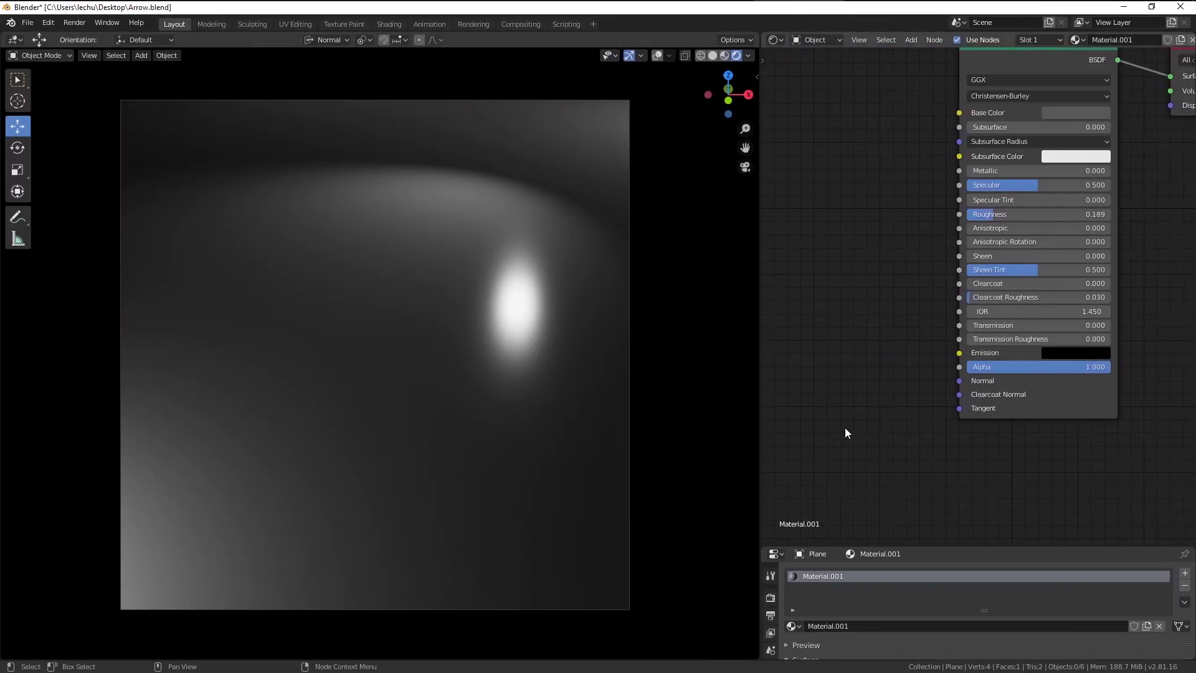
{"action": "middle_click_drag", "start_coordinate": [844, 433], "coordinate": [980, 395]}
{"action": "key", "text": "shift+a"}
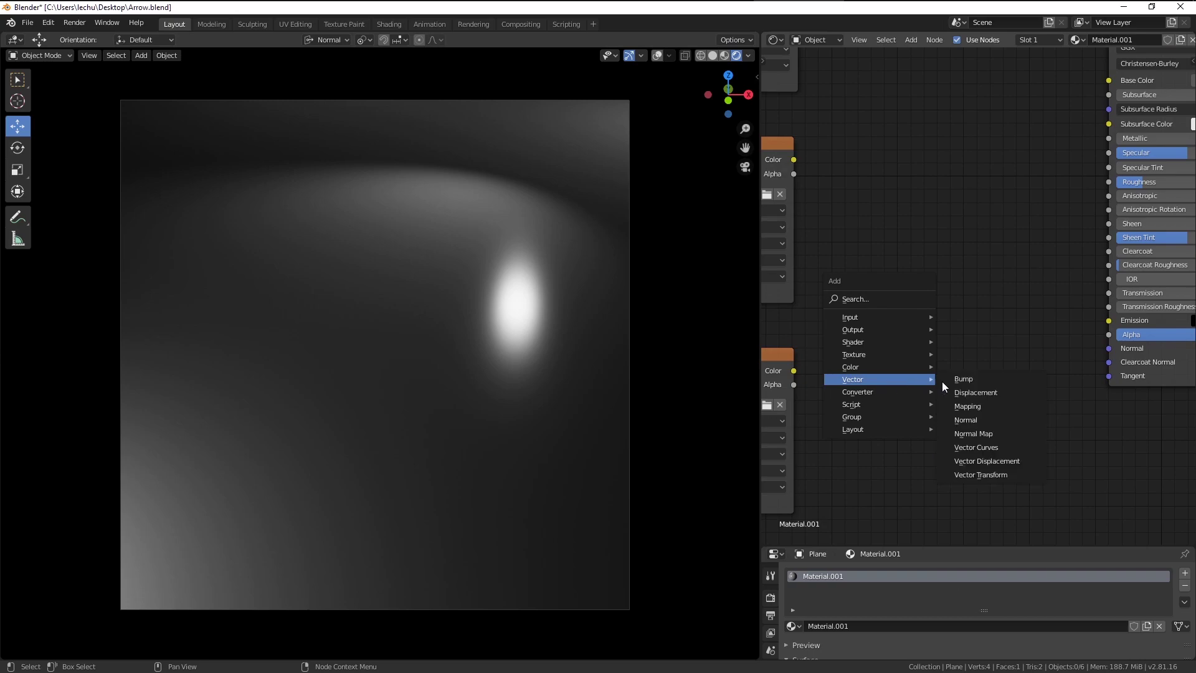
{"action": "left_click", "coordinate": [965, 380]}
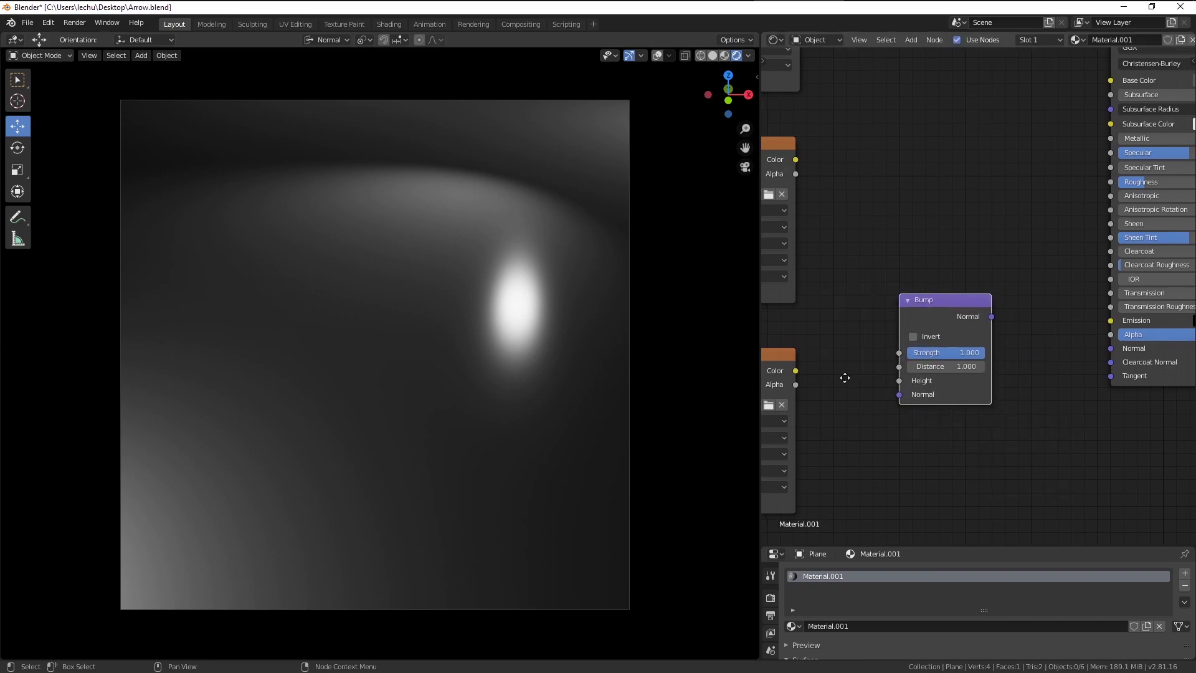
Link the bump texture's Color to the Bump node's Height and the Bump node's Normal output to the shader's Normal
{"action": "middle_click_drag", "start_coordinate": [844, 377], "coordinate": [980, 368]}
{"action": "left_click_drag", "start_coordinate": [930, 361], "coordinate": [1035, 371]}
{"action": "middle_click_drag", "start_coordinate": [1135, 358], "coordinate": [1012, 365]}
{"action": "left_click_drag", "start_coordinate": [1003, 314], "coordinate": [1121, 347]}
Set both the Strength and the Distance of the Bump node to 0.01
{"action": "scroll", "coordinate": [1056, 448], "scroll_direction": "up", "scroll_amount": 3}
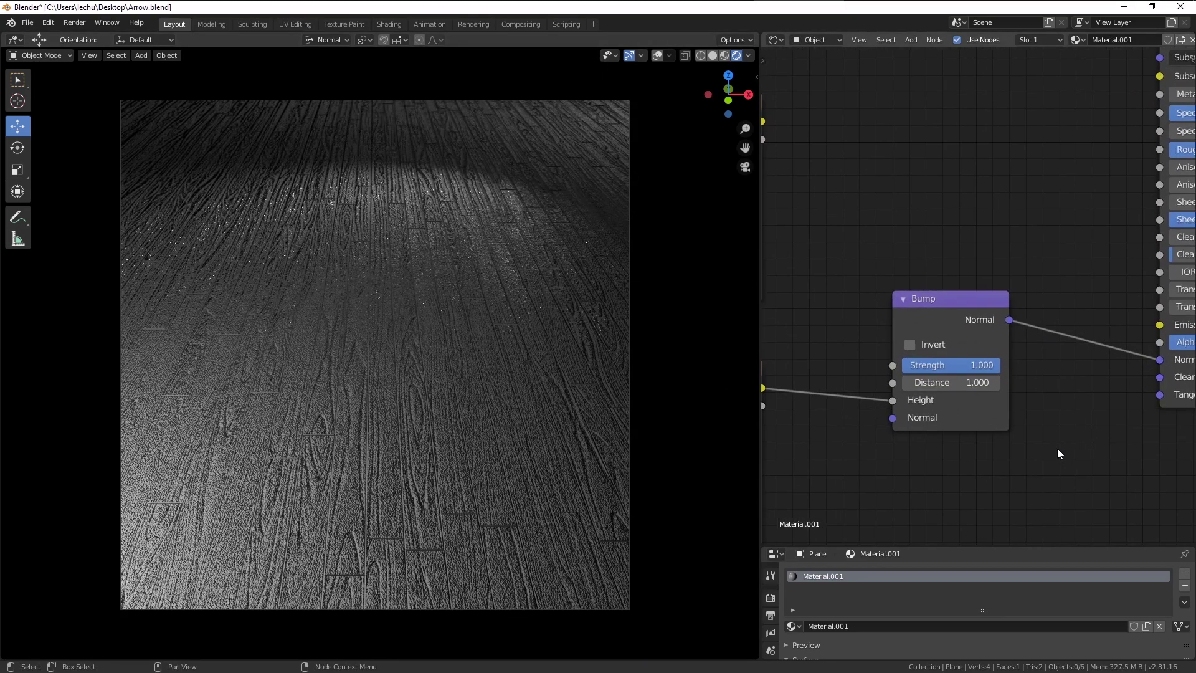
{"action": "middle_click_drag", "start_coordinate": [1046, 443], "coordinate": [988, 445]}
{"action": "left_click_drag", "start_coordinate": [880, 301], "coordinate": [905, 306]}
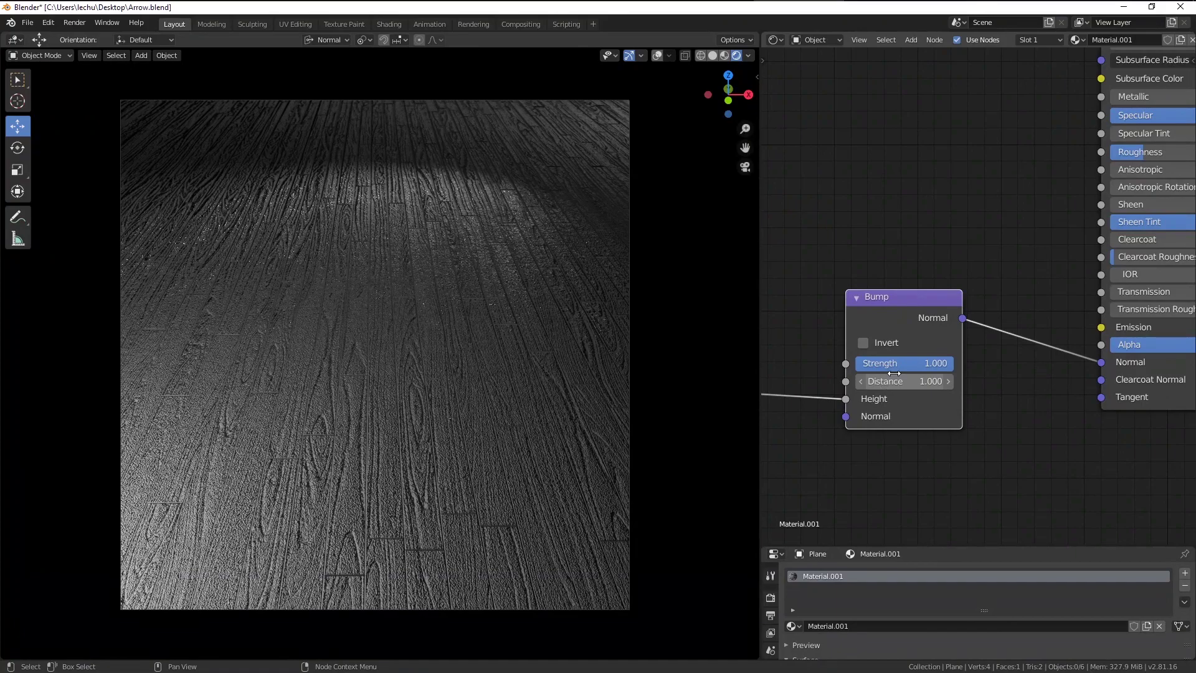
{"action": "left_click", "coordinate": [895, 365]}
{"action": "type", "text": ".01"}
{"action": "key", "text": "Return"}
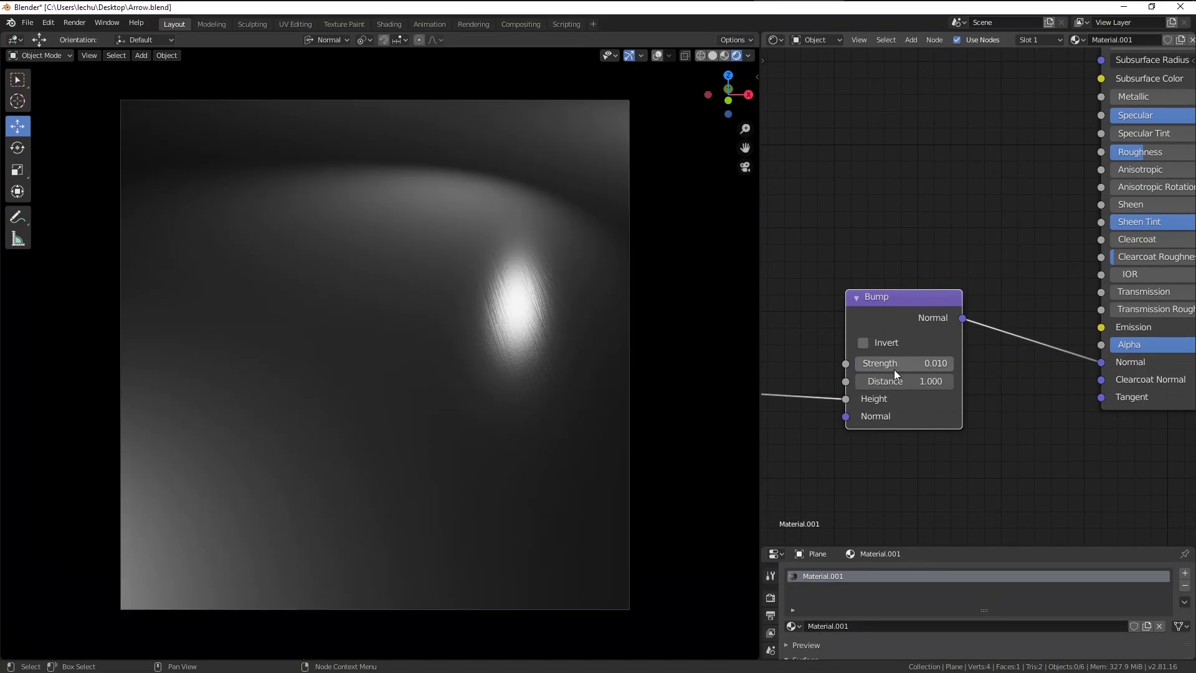
{"action": "left_click", "coordinate": [897, 374]}
{"action": "type", "text": ".01"}
{"action": "key", "text": "Return"}
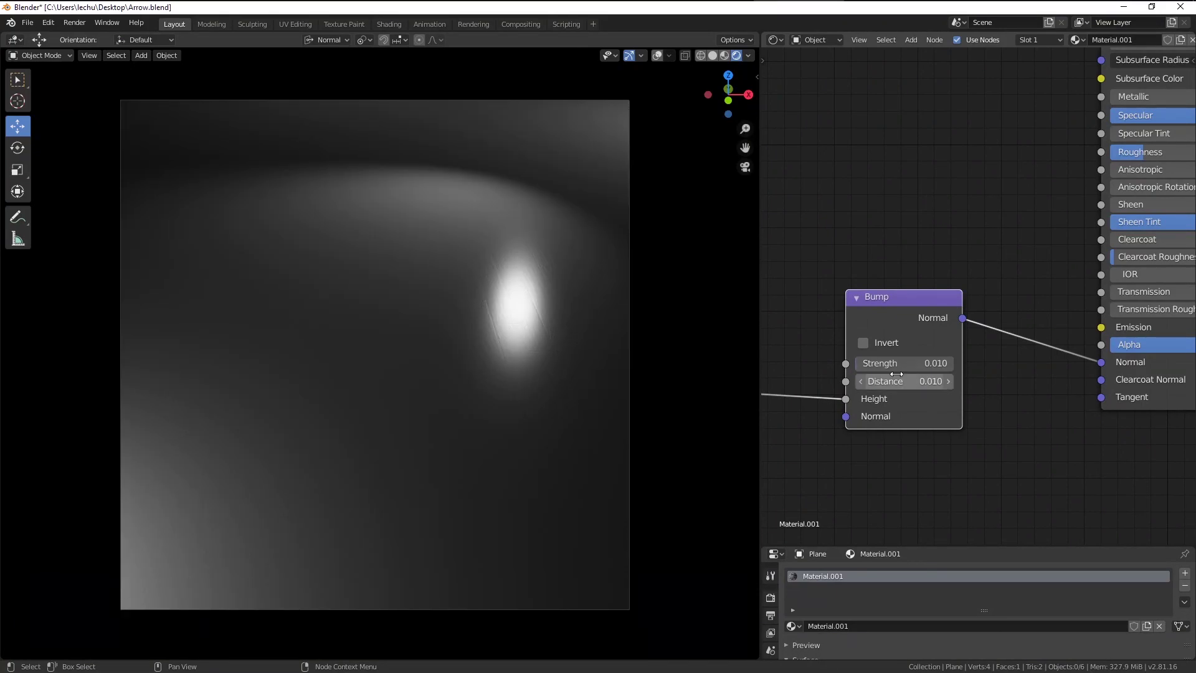
Set the Bump node's Strength to 0.1 and inspect the floor's highlight up close
{"action": "scroll", "coordinate": [629, 326], "scroll_direction": "up", "scroll_amount": 4}
{"action": "scroll", "coordinate": [462, 320], "scroll_direction": "up", "scroll_amount": 3}
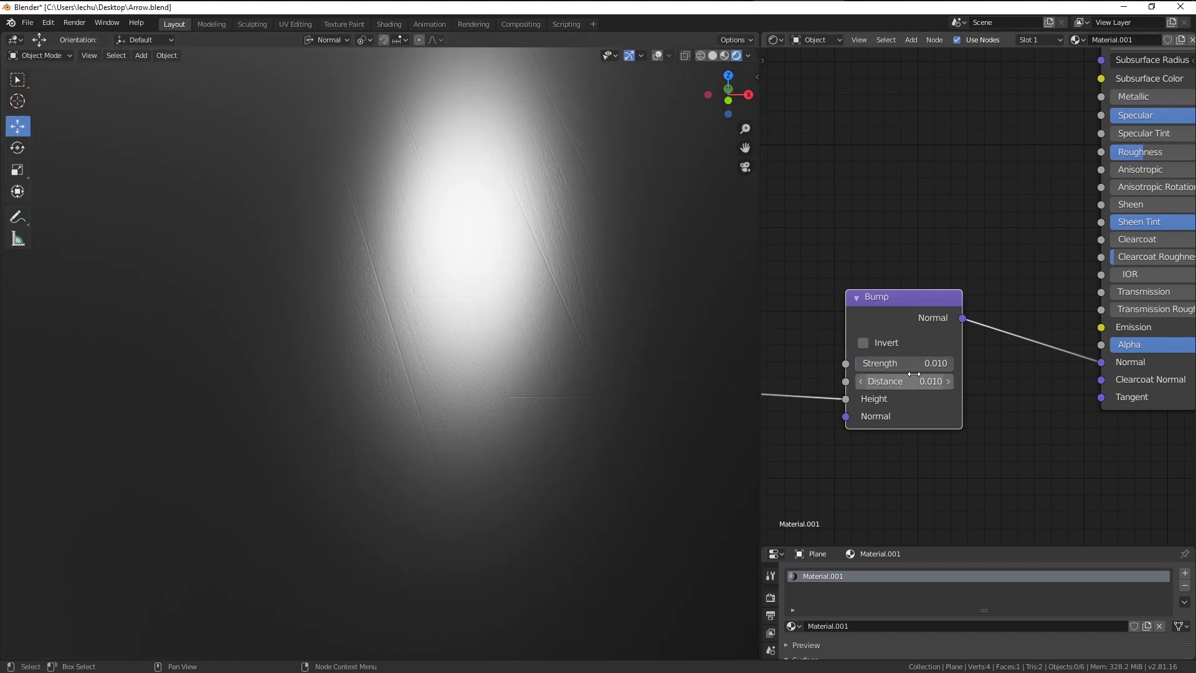
{"action": "left_click", "coordinate": [910, 364]}
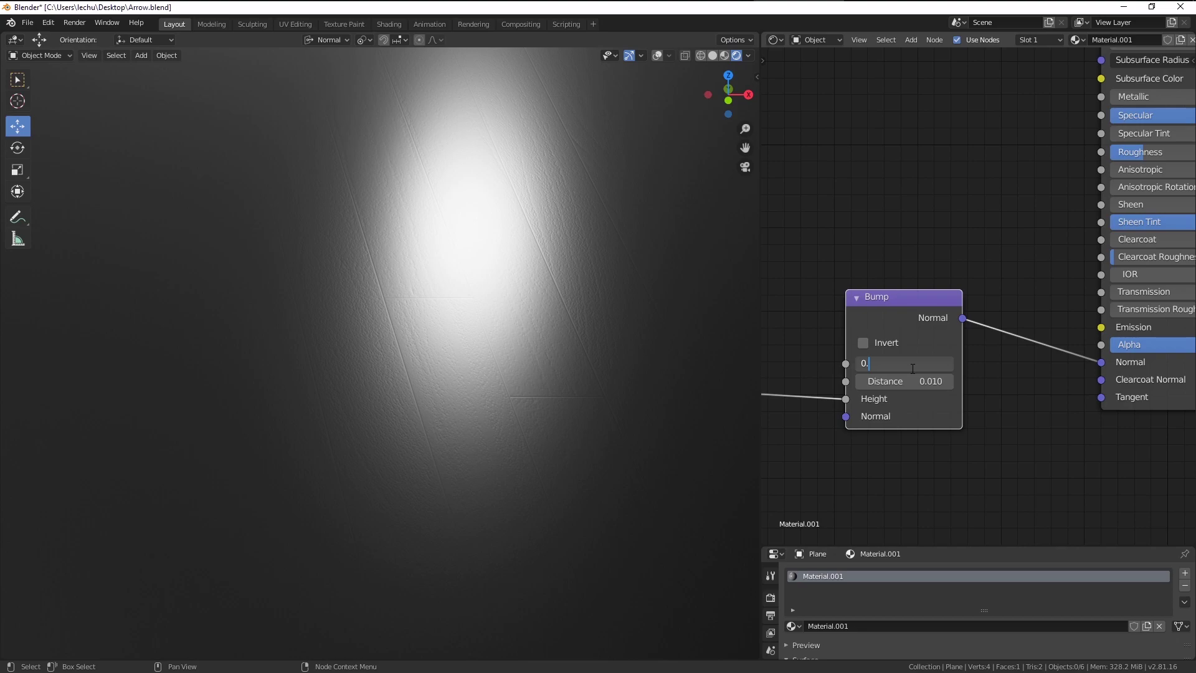
{"action": "key", "text": "Return"}
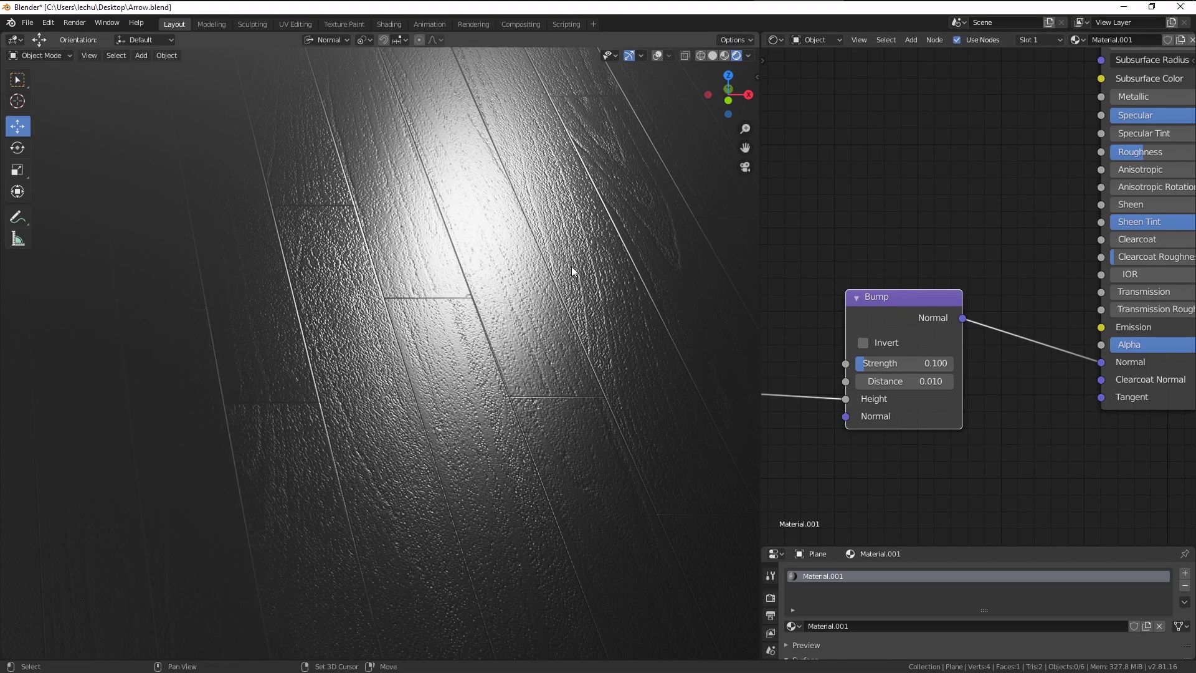
{"action": "scroll", "coordinate": [312, 337], "scroll_direction": "up", "scroll_amount": 2}
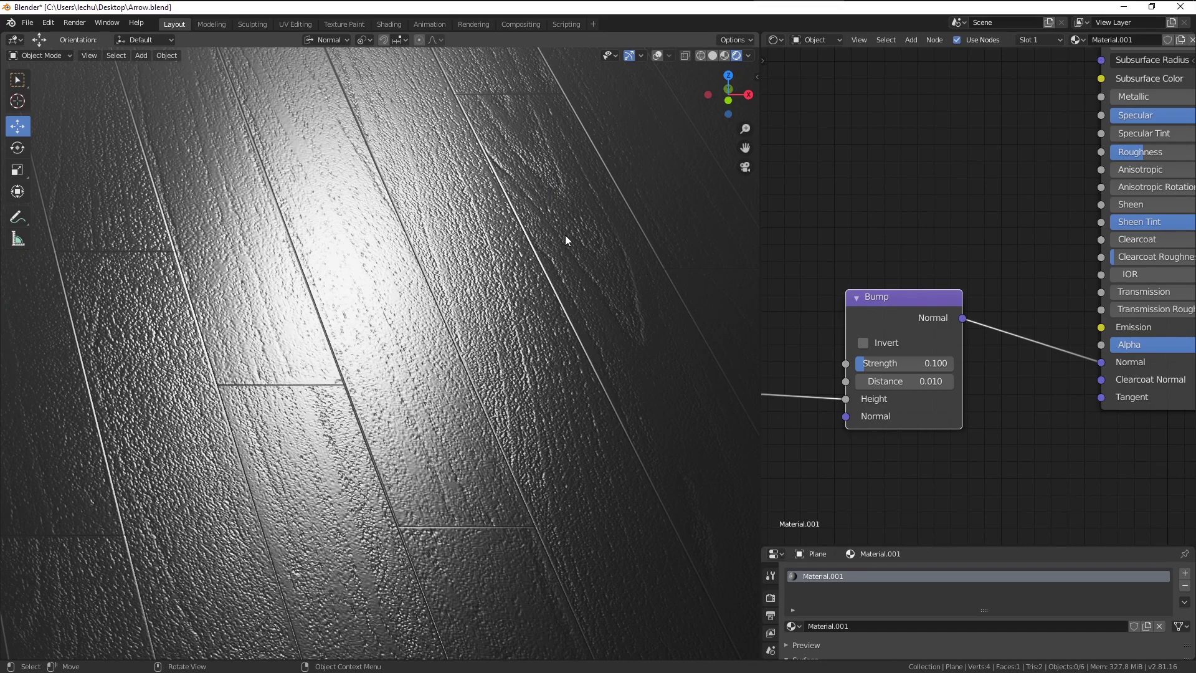
Shift the Bump node slightly downward and set the Principled BSDF's Roughness to 0.285
{"action": "scroll", "coordinate": [958, 256], "scroll_direction": "down", "scroll_amount": 2}
{"action": "middle_click_drag", "start_coordinate": [924, 255], "coordinate": [807, 296]}
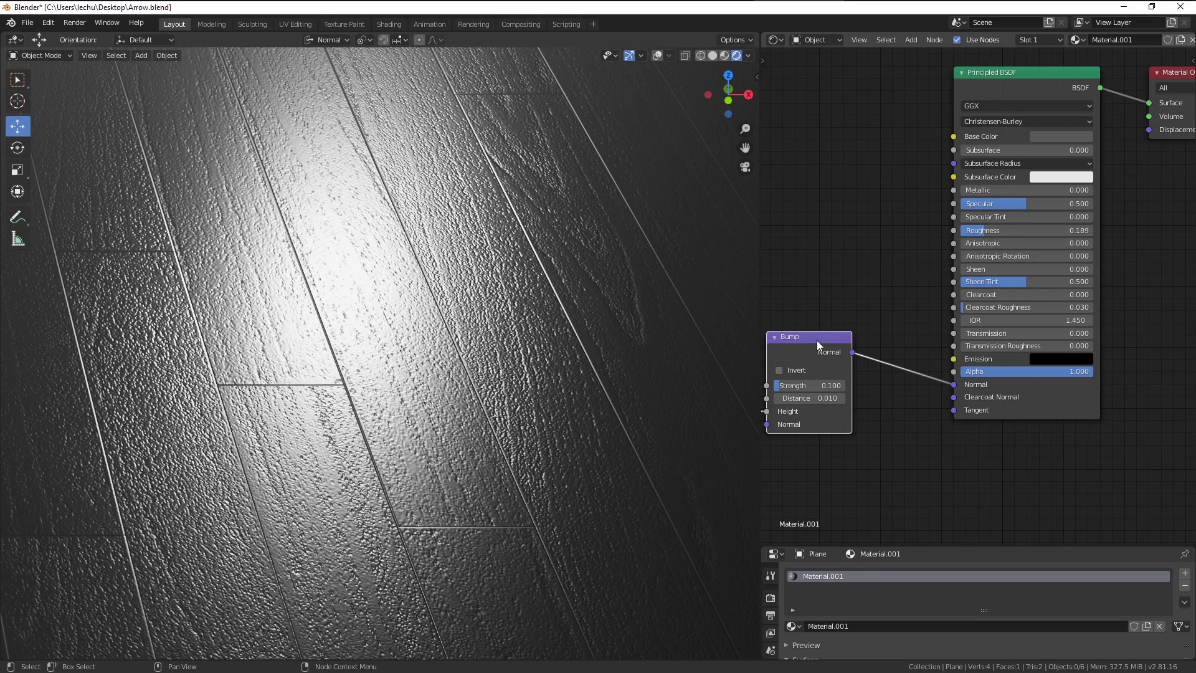
{"action": "left_click_drag", "start_coordinate": [816, 340], "coordinate": [821, 357]}
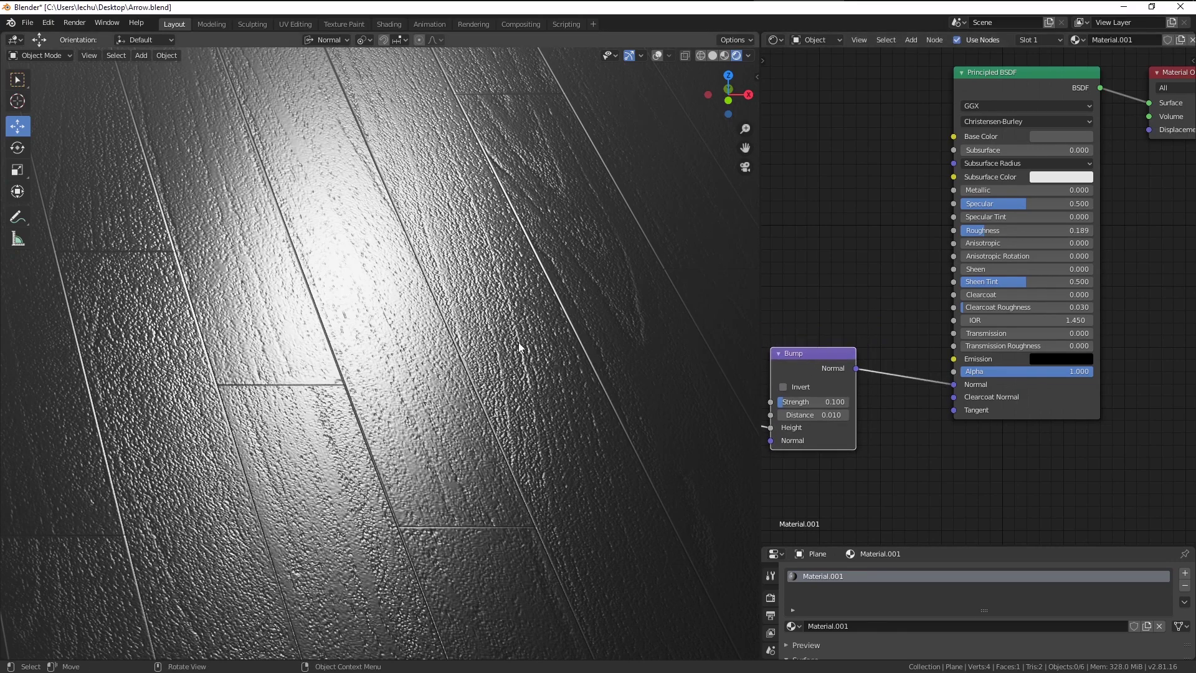
{"action": "scroll", "coordinate": [283, 373], "scroll_direction": "up", "scroll_amount": 1}
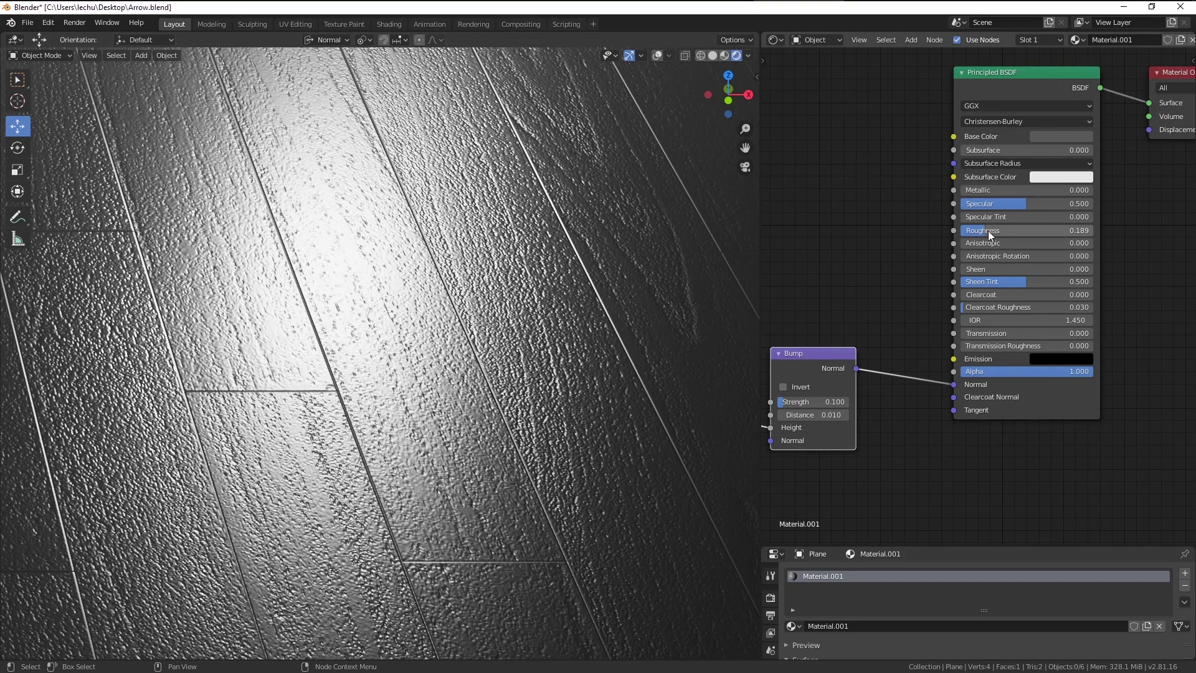
{"action": "left_click_drag", "start_coordinate": [988, 231], "coordinate": [1004, 230]}
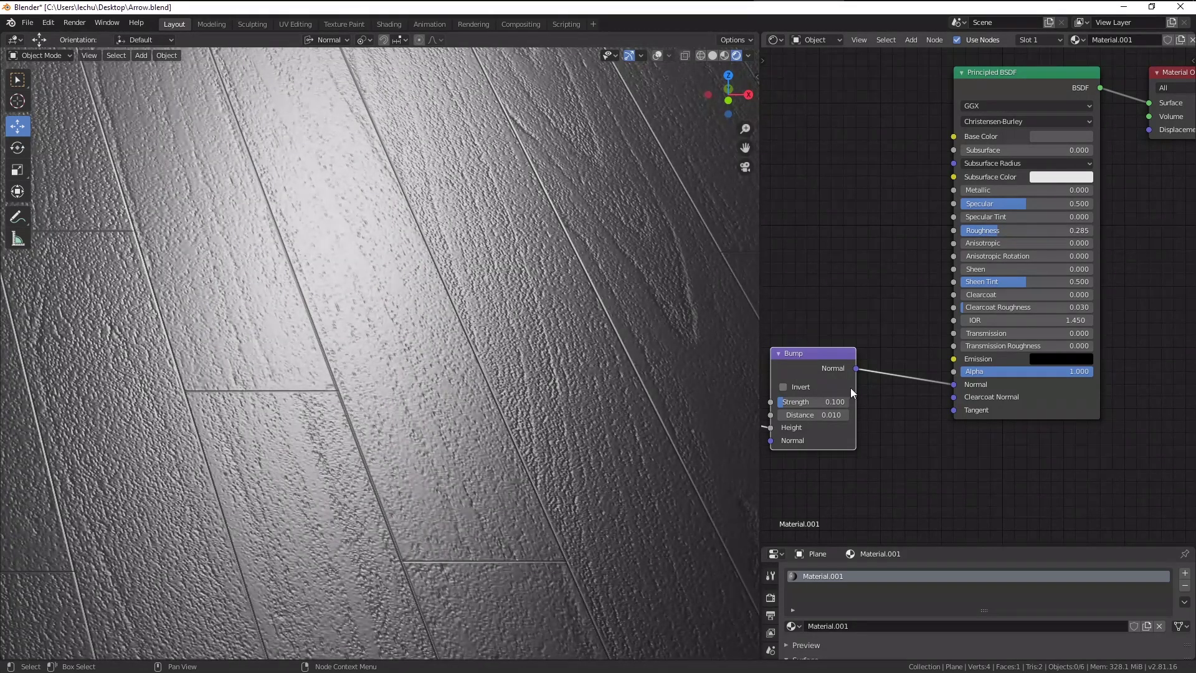
Set the Bump node's Distance to 0.005 and its Strength to 0.075
{"action": "scroll", "coordinate": [877, 382], "scroll_direction": "up", "scroll_amount": 2}
{"action": "scroll", "coordinate": [839, 387], "scroll_direction": "up", "scroll_amount": 1}
{"action": "left_click", "coordinate": [896, 374]}
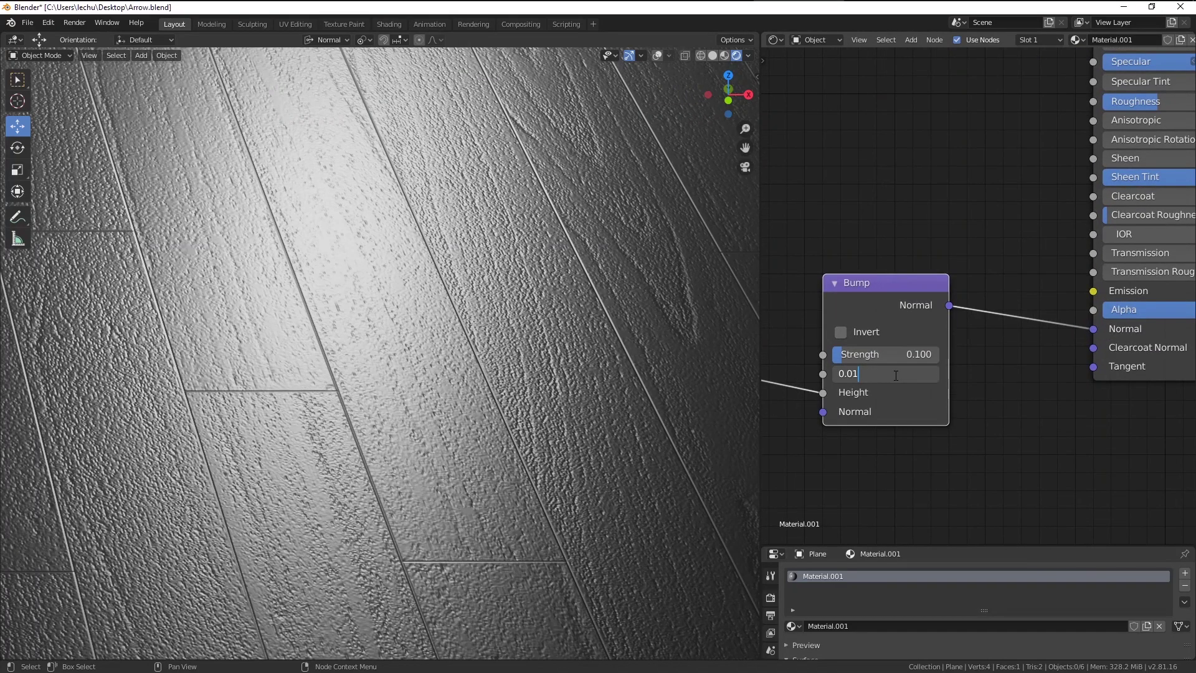
{"action": "type", "text": "5"}
{"action": "key", "text": "Return"}
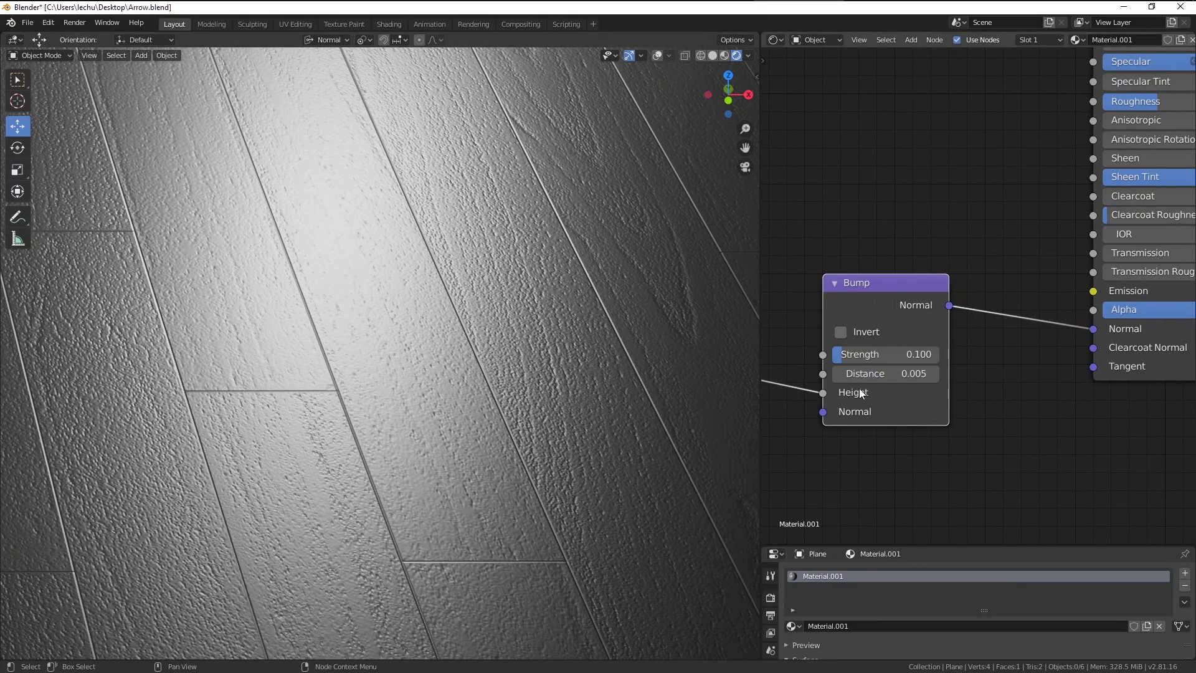
{"action": "left_click", "coordinate": [892, 354]}
{"action": "type", "text": "0.075"}
{"action": "key", "text": "Return"}
{"action": "scroll", "coordinate": [439, 342], "scroll_direction": "down", "scroll_amount": 2}
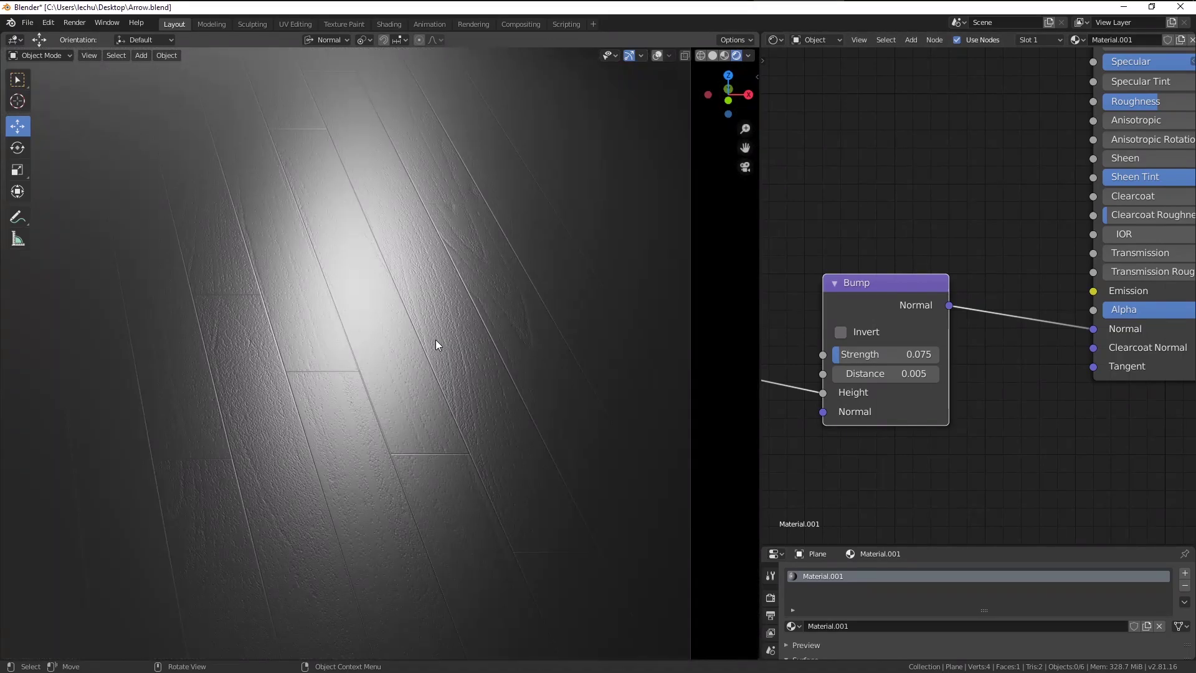
{"action": "scroll", "coordinate": [436, 343], "scroll_direction": "up", "scroll_amount": 2}
Set the Principled BSDF's Roughness to 0.235
{"action": "scroll", "coordinate": [996, 233], "scroll_direction": "down", "scroll_amount": 2}
{"action": "middle_click_drag", "start_coordinate": [1020, 200], "coordinate": [940, 279]}
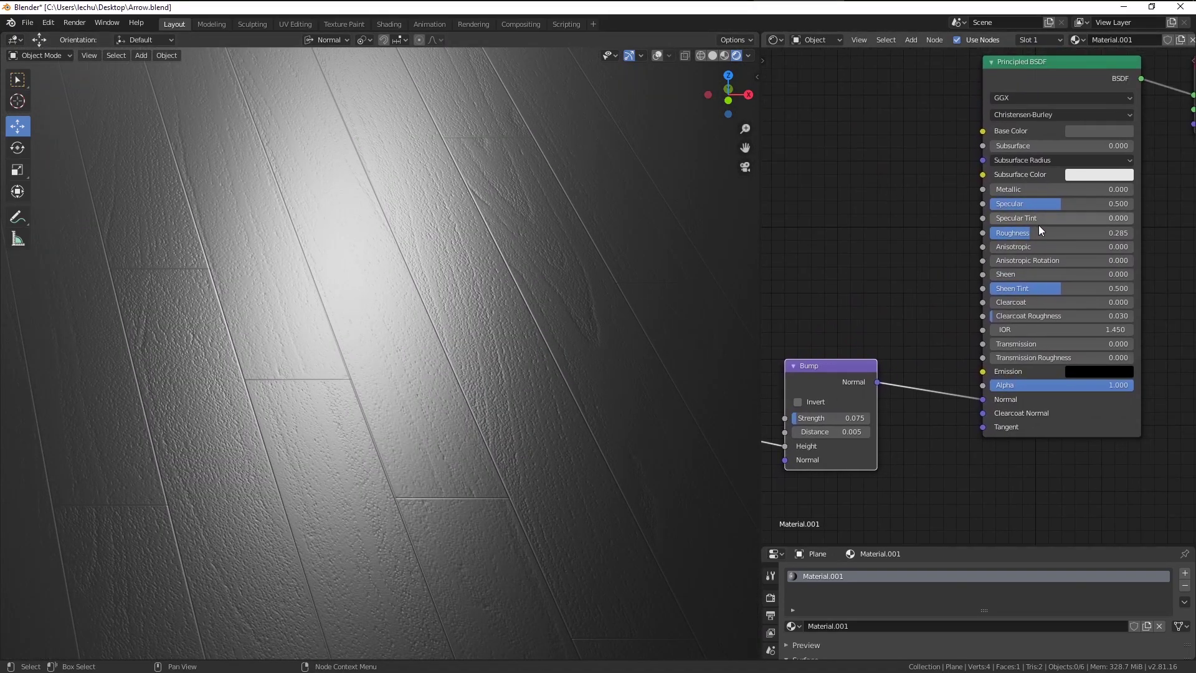
{"action": "left_click_drag", "start_coordinate": [1041, 232], "coordinate": [1014, 232]}
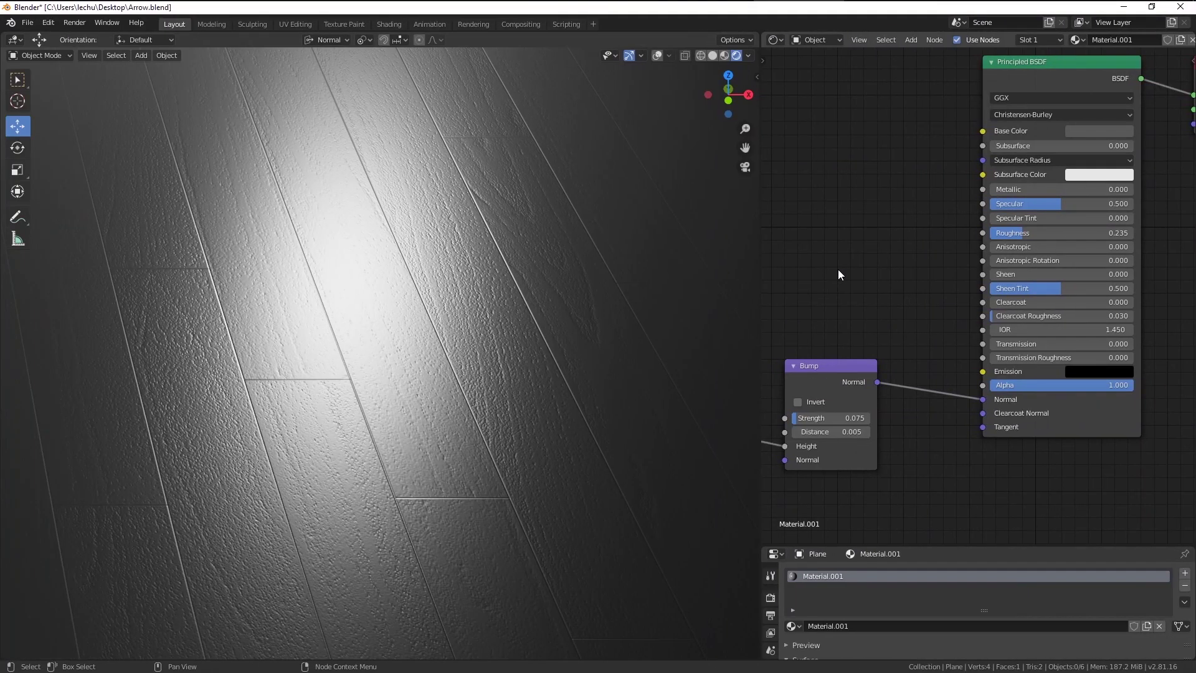
Link the diffuse texture's Color output to the Principled BSDF's Roughness and inspect the floor up close
{"action": "scroll", "coordinate": [838, 269], "scroll_direction": "down", "scroll_amount": 3}
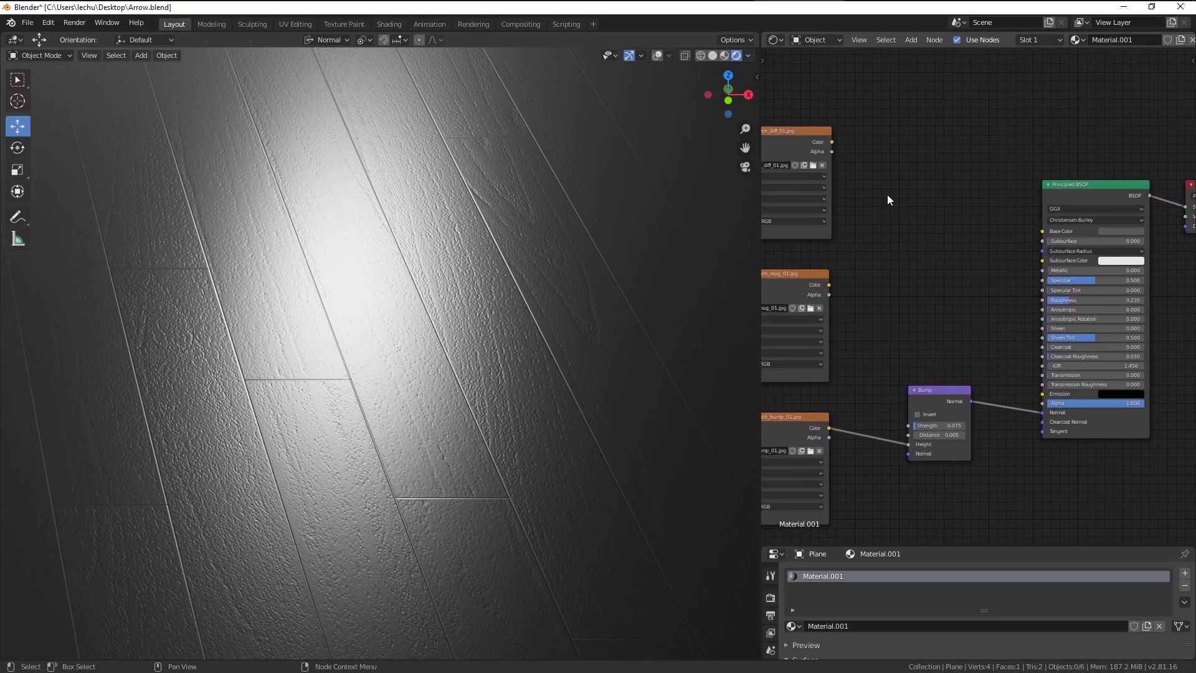
{"action": "left_click_drag", "start_coordinate": [832, 142], "coordinate": [1042, 300]}
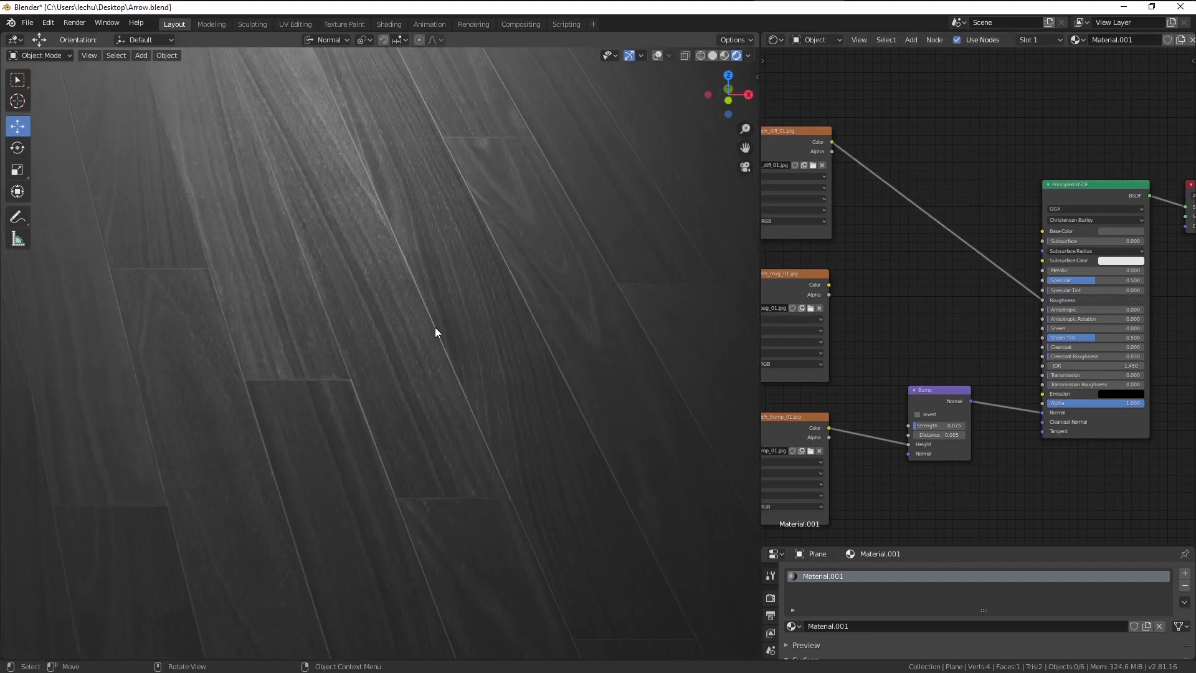
{"action": "scroll", "coordinate": [487, 434], "scroll_direction": "up", "scroll_amount": 2}
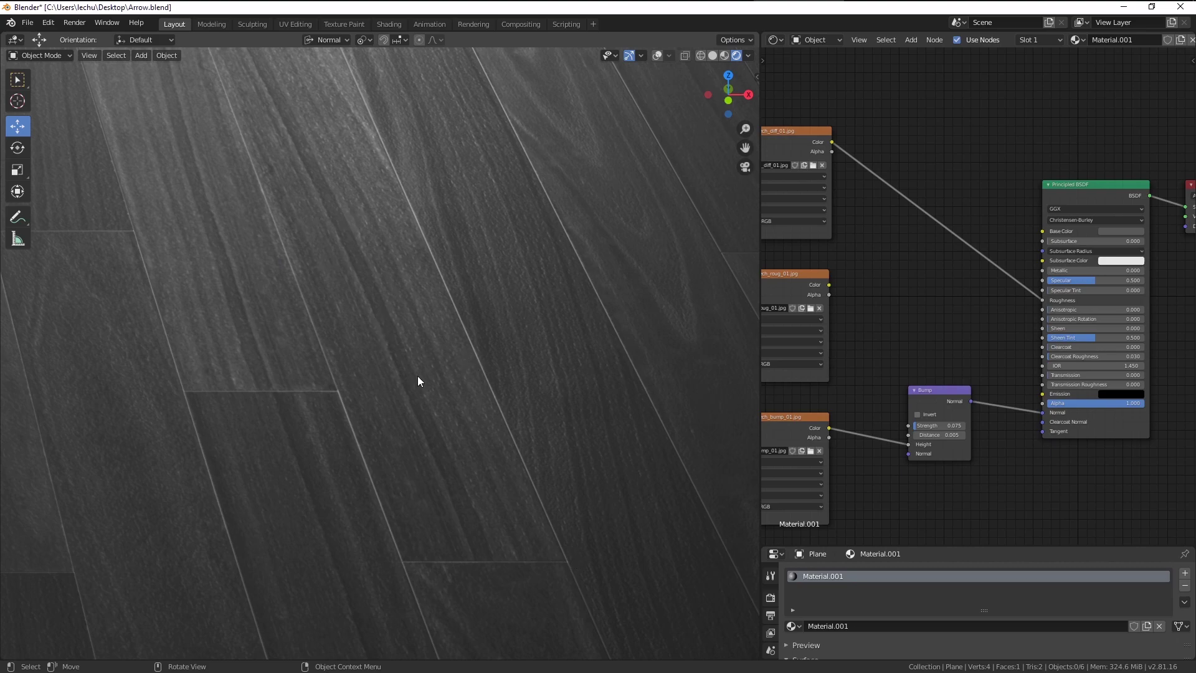
Insert an Invert color node into the link between the diffuse texture and the shader's Roughness
{"action": "key", "text": "shift+a"}
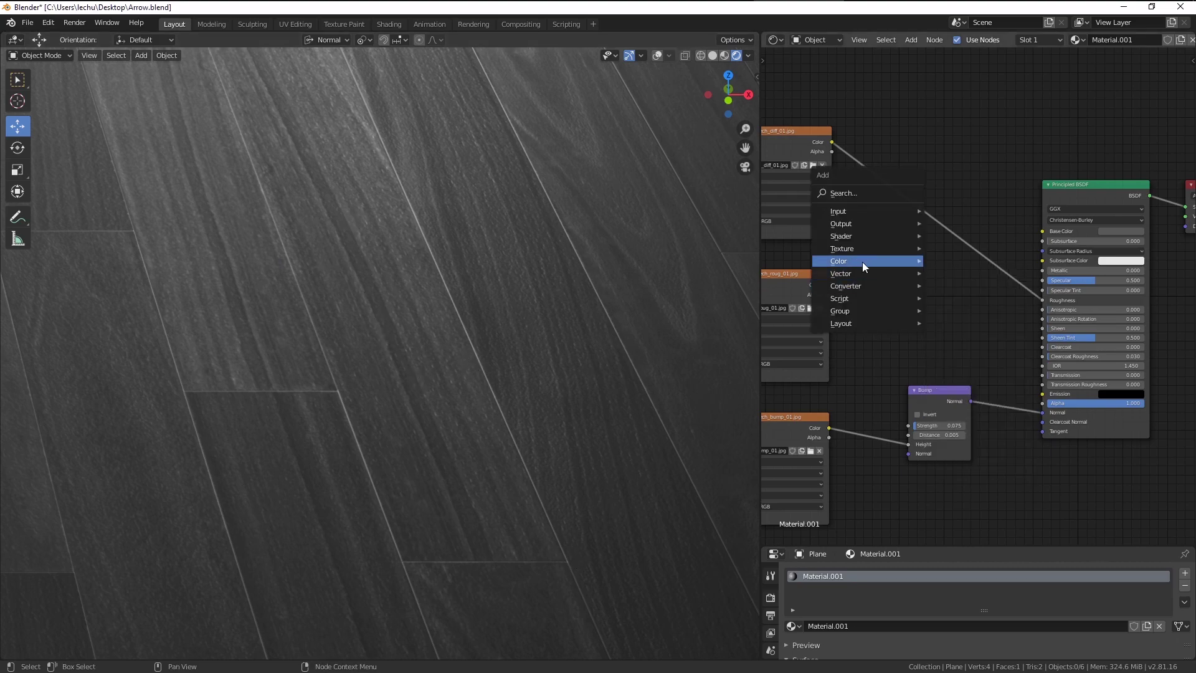
{"action": "mouse_move", "coordinate": [862, 261]}
{"action": "left_click", "coordinate": [957, 299]}
{"action": "left_click", "coordinate": [877, 200]}
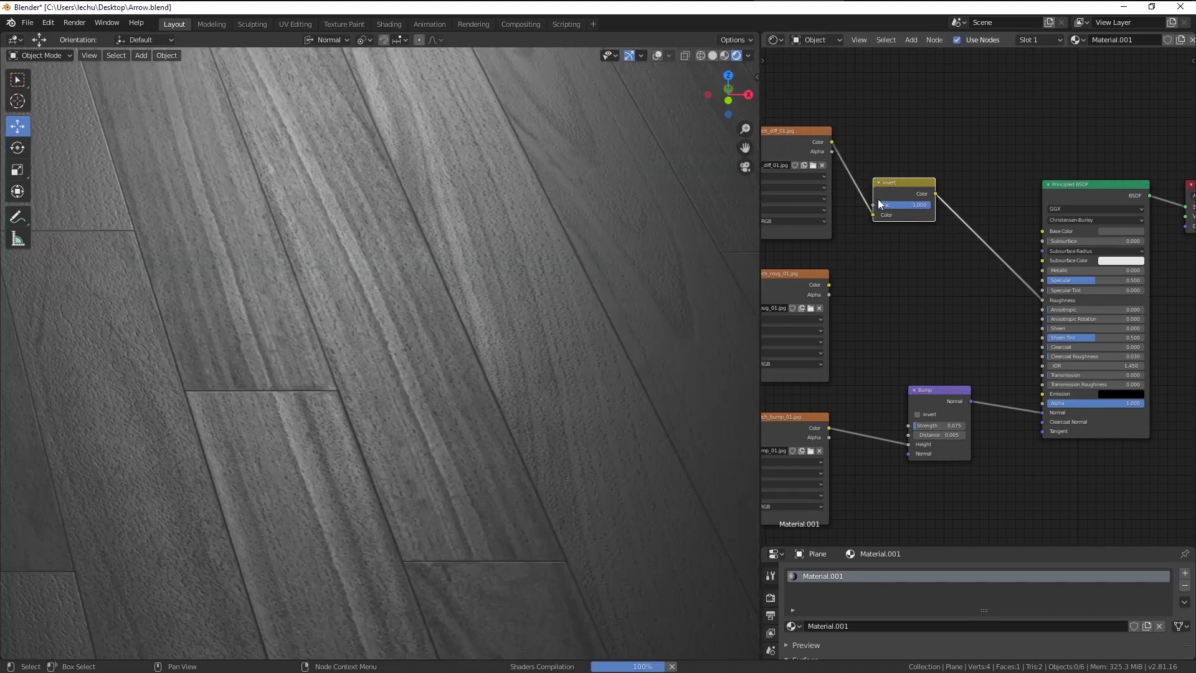
{"action": "middle_click_drag", "start_coordinate": [901, 278], "coordinate": [849, 291]}
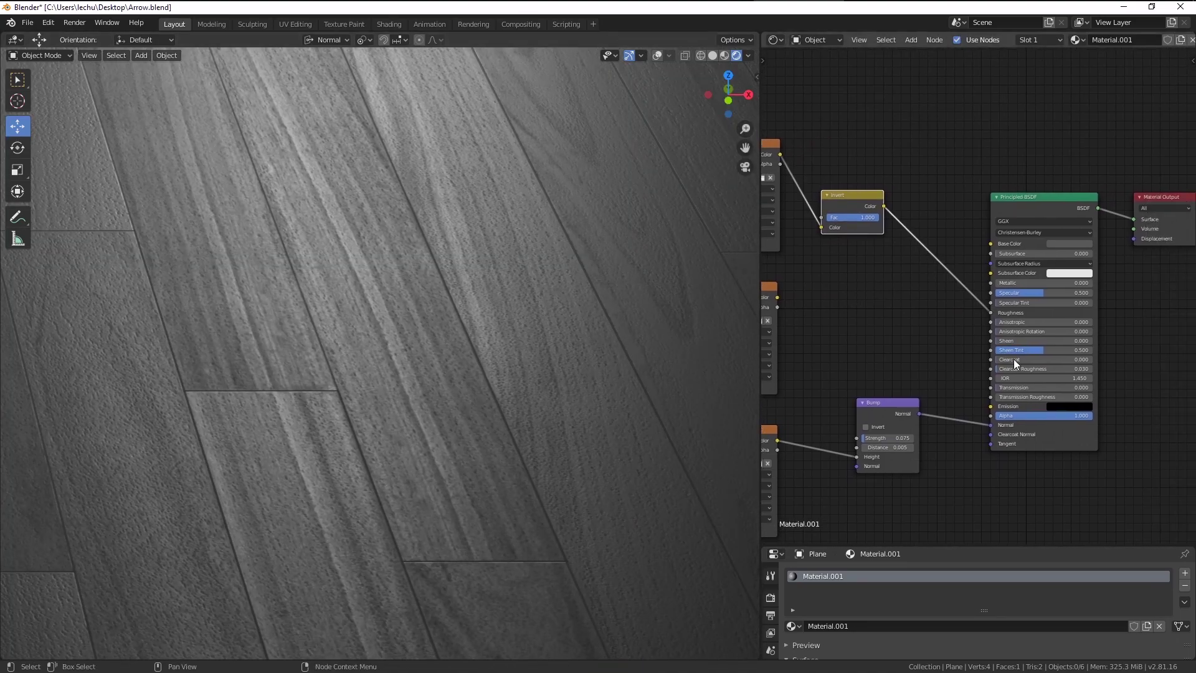
{"action": "scroll", "coordinate": [984, 343], "scroll_direction": "down", "scroll_amount": 3}
{"action": "middle_click_drag", "start_coordinate": [945, 337], "coordinate": [1006, 315]}
{"action": "scroll", "coordinate": [812, 321], "scroll_direction": "up", "scroll_amount": 1}
{"action": "scroll", "coordinate": [940, 316], "scroll_direction": "up", "scroll_amount": 2}
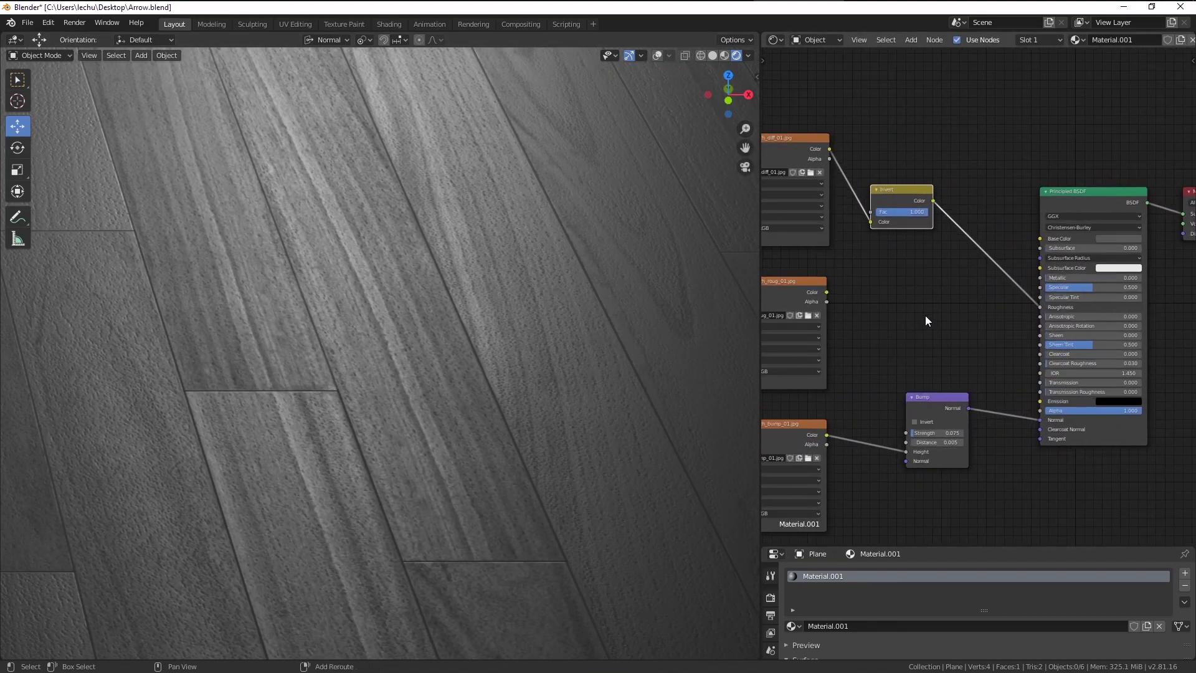
Insert a ColorRamp node into the link between the Invert node and the Principled BSDF's Roughness
{"action": "key", "text": "shift+a"}
{"action": "mouse_move", "coordinate": [873, 338]}
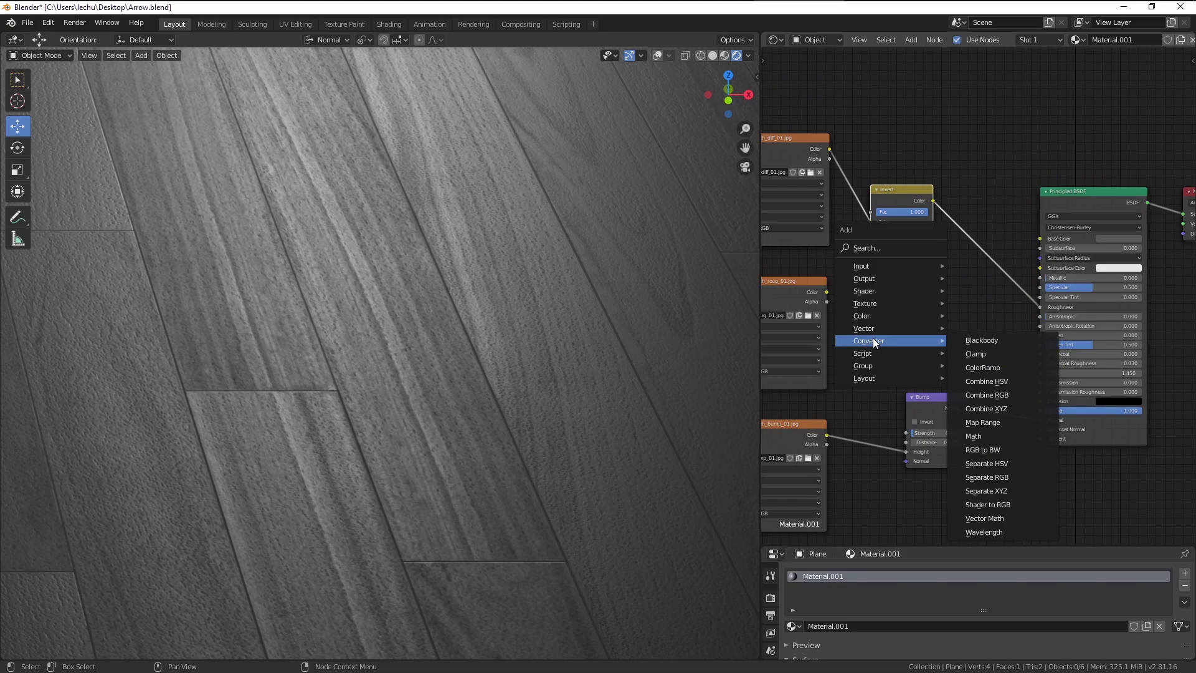
{"action": "left_click", "coordinate": [984, 367]}
{"action": "left_click", "coordinate": [1015, 255]}
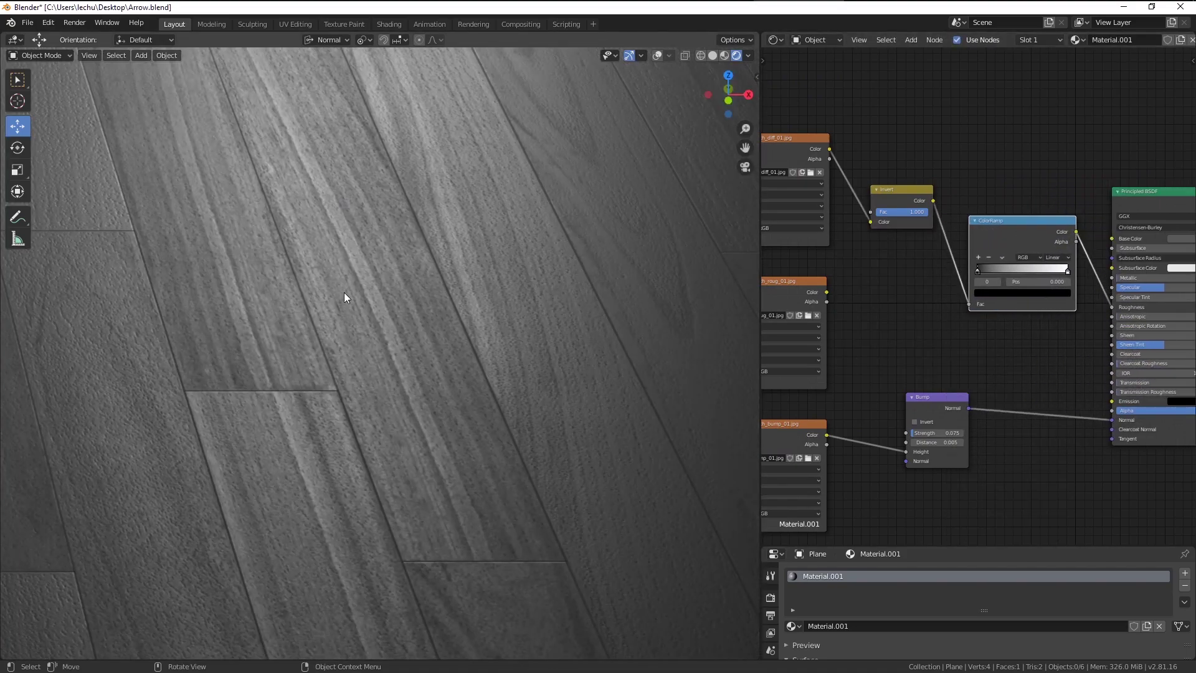
Set the ColorRamp's interpolation to B-Spline and move its black stop to 0.200 and its white stop to 0.905
{"action": "scroll", "coordinate": [1003, 312], "scroll_direction": "up", "scroll_amount": 2}
{"action": "middle_click_drag", "start_coordinate": [1003, 312], "coordinate": [977, 331]}
{"action": "scroll", "coordinate": [976, 331], "scroll_direction": "up", "scroll_amount": 2}
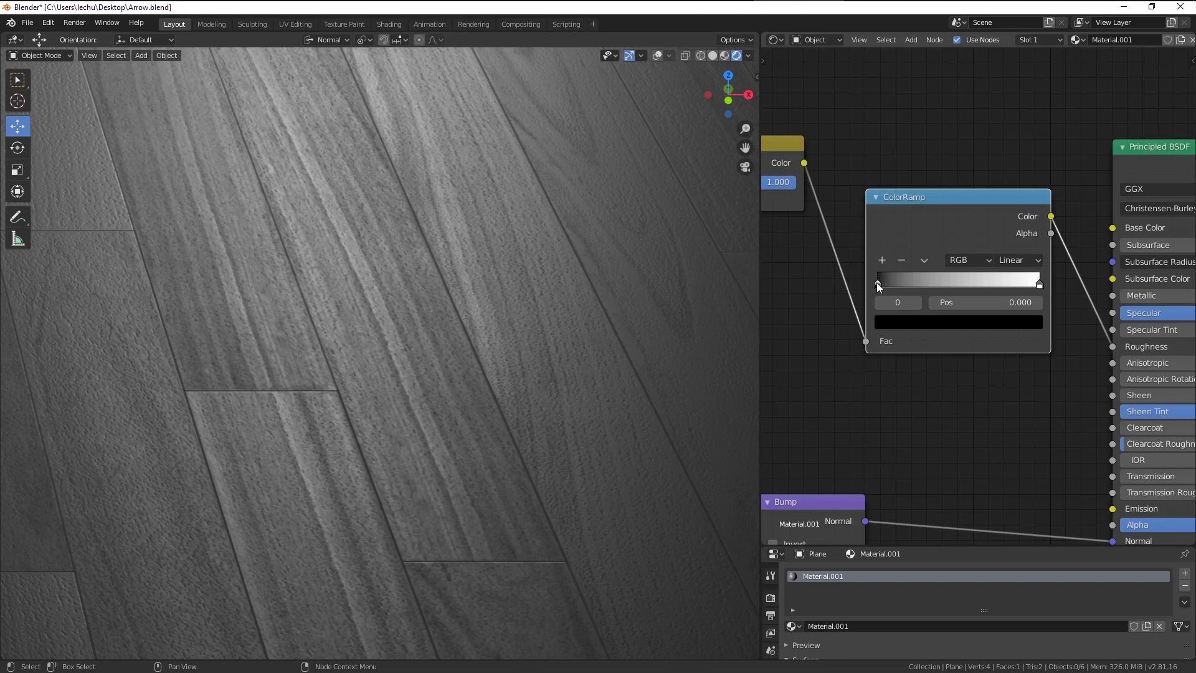
{"action": "left_click", "coordinate": [1019, 259]}
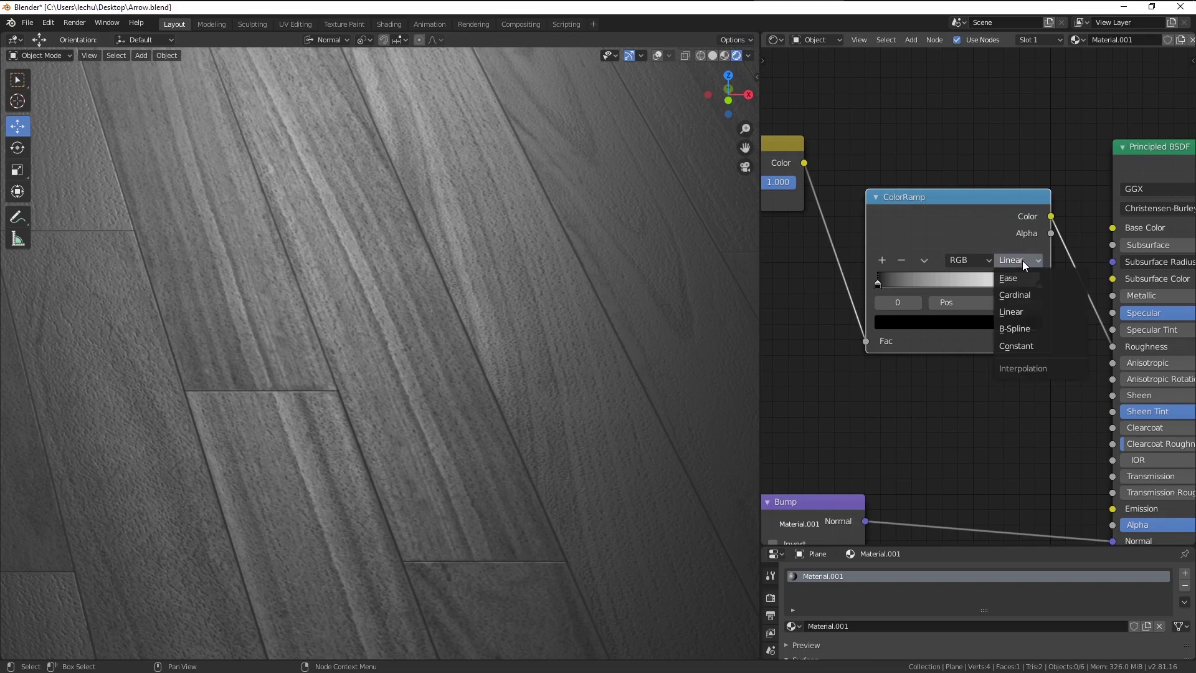
{"action": "left_click", "coordinate": [1012, 328]}
{"action": "left_click_drag", "start_coordinate": [879, 282], "coordinate": [906, 285]}
{"action": "left_click_drag", "start_coordinate": [1038, 284], "coordinate": [1023, 285]}
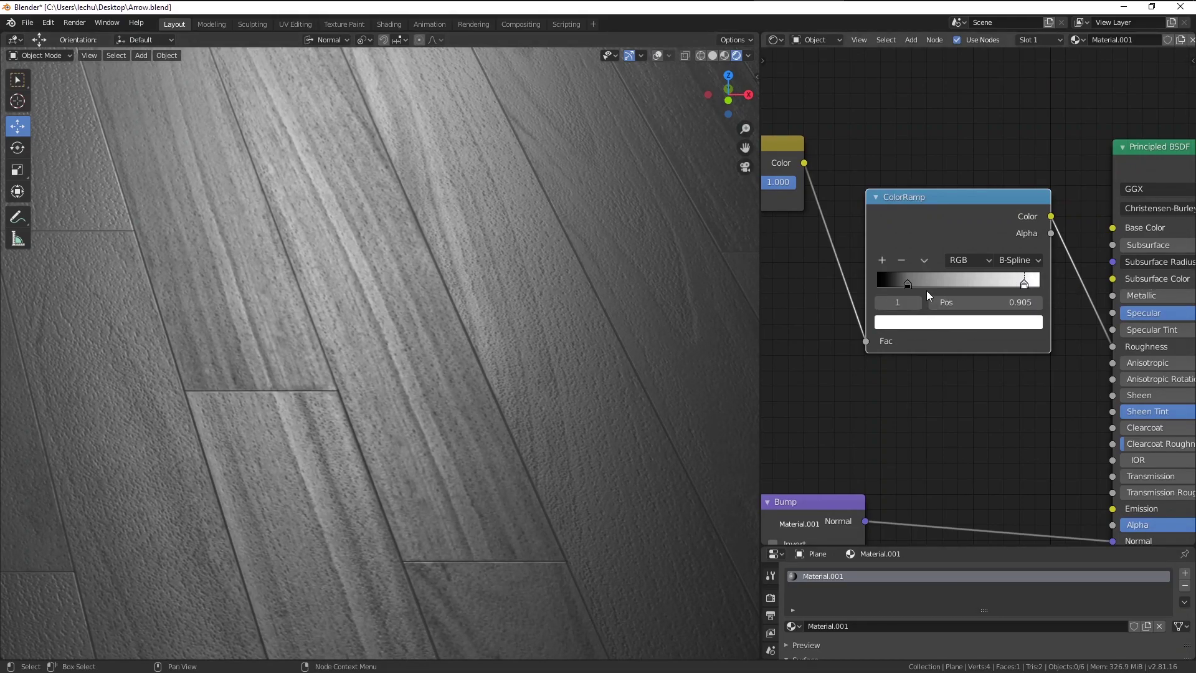
{"action": "left_click_drag", "start_coordinate": [907, 284], "coordinate": [910, 285]}
Inspect the floor's bump and reflections from low and close angles, and return to the camera view
{"action": "middle_click_drag", "start_coordinate": [457, 330], "coordinate": [462, 365]}
{"action": "middle_click_drag", "start_coordinate": [917, 385], "coordinate": [928, 264]}
{"action": "middle_click_drag", "start_coordinate": [446, 352], "coordinate": [352, 334]}
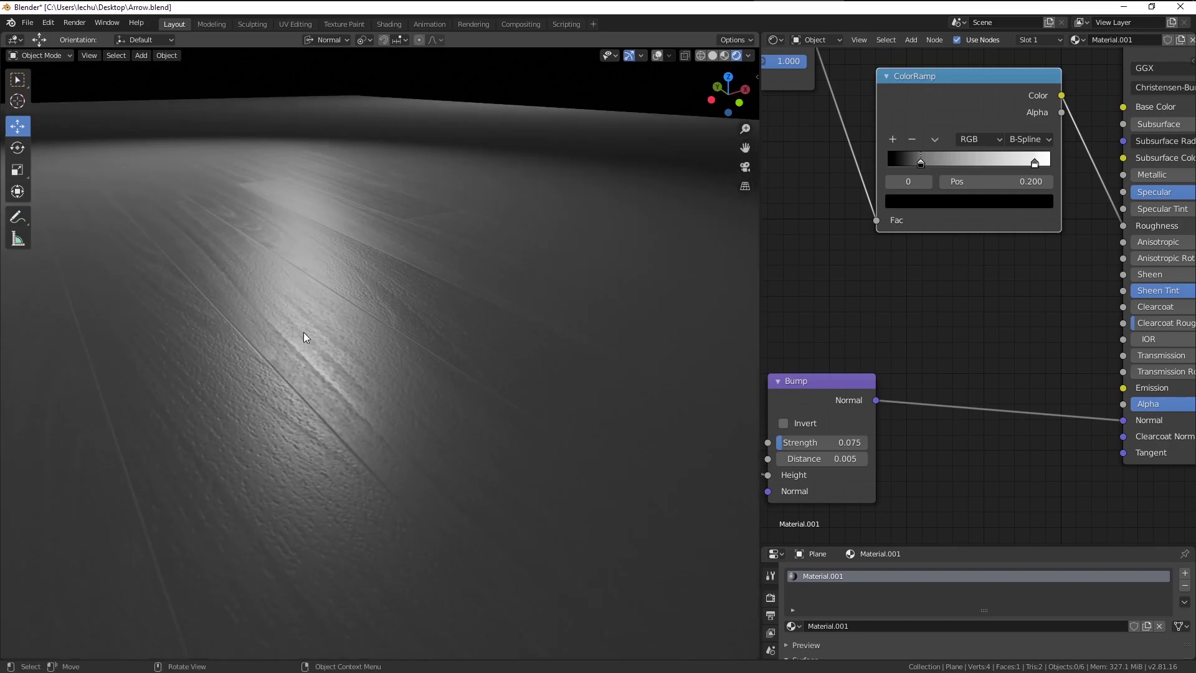
{"action": "mouse_move", "coordinate": [286, 359]}
{"action": "middle_mouse_down"}
{"action": "mouse_move", "coordinate": [299, 366]}
{"action": "mouse_move", "coordinate": [275, 376]}
{"action": "mouse_move", "coordinate": [293, 381]}
{"action": "middle_mouse_up"}
{"action": "scroll", "coordinate": [499, 386], "scroll_direction": "up", "scroll_amount": 1}
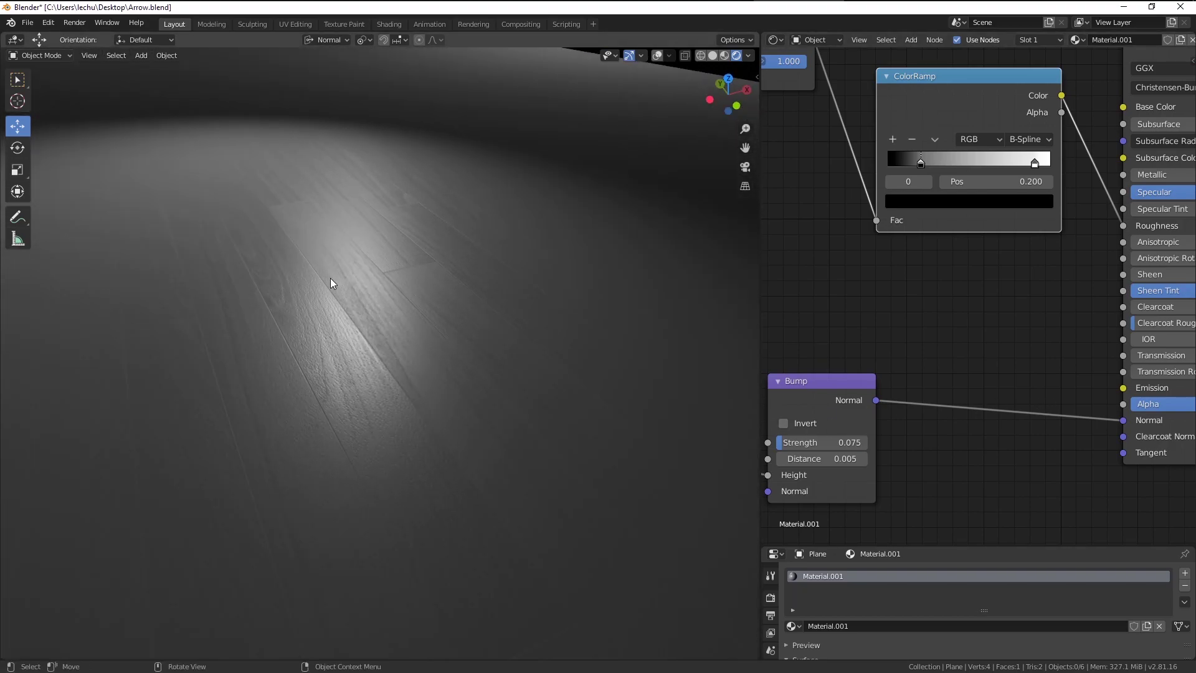
{"action": "middle_click_drag", "start_coordinate": [406, 383], "coordinate": [383, 337]}
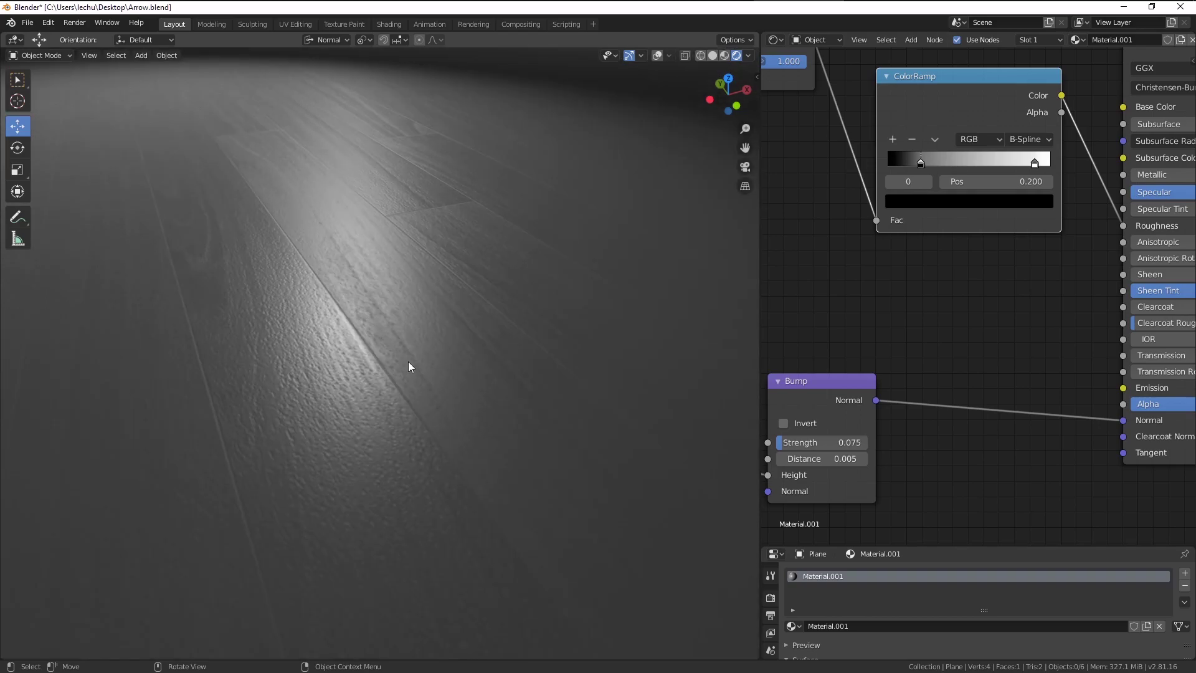
{"action": "middle_click_drag", "start_coordinate": [483, 347], "coordinate": [410, 343]}
{"action": "middle_click_drag", "start_coordinate": [350, 316], "coordinate": [301, 355]}
{"action": "scroll", "coordinate": [334, 333], "scroll_direction": "up", "scroll_amount": 5}
{"action": "key", "text": "KP_0"}
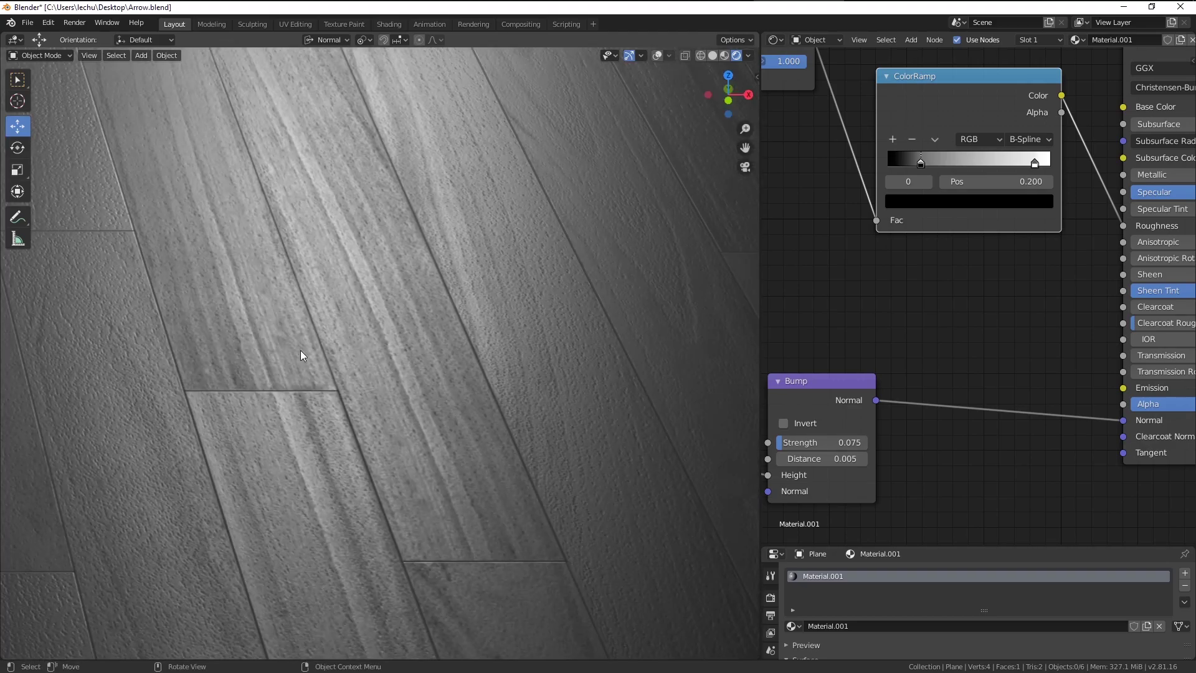
Save the file, and unlink the ColorRamp from the shader's Roughness and the Bump node from its Normal
{"action": "key", "text": "ctrl+s"}
{"action": "scroll", "coordinate": [913, 312], "scroll_direction": "down", "scroll_amount": 4}
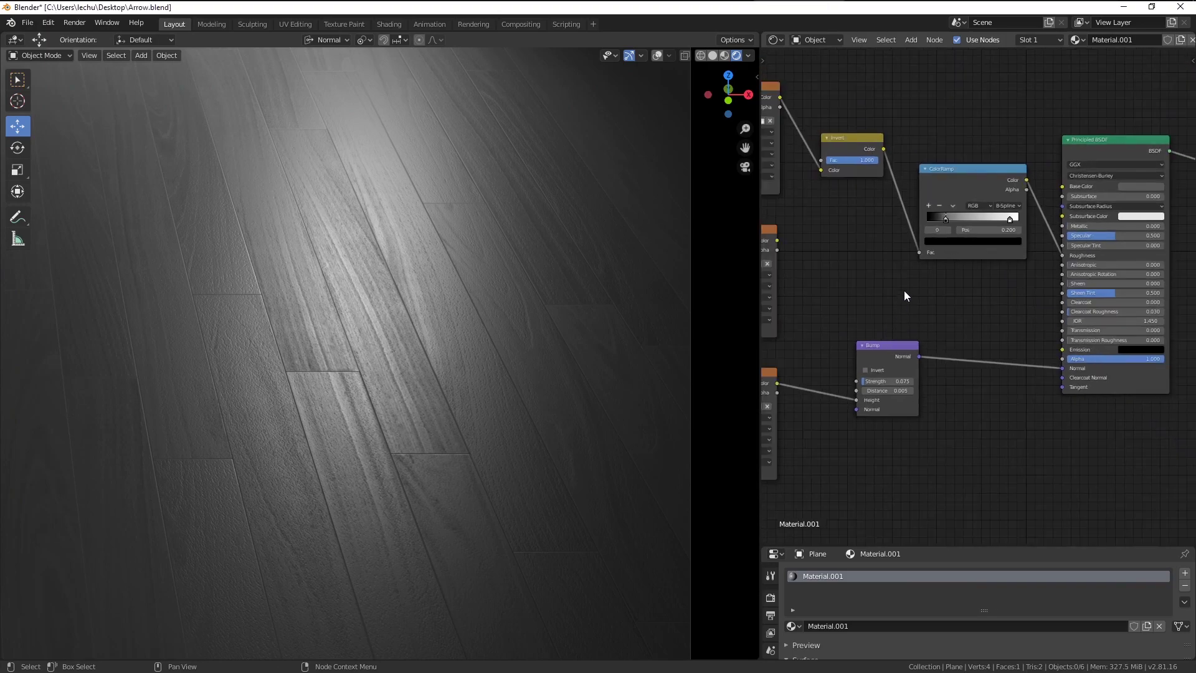
{"action": "middle_click_drag", "start_coordinate": [852, 334], "coordinate": [939, 332]}
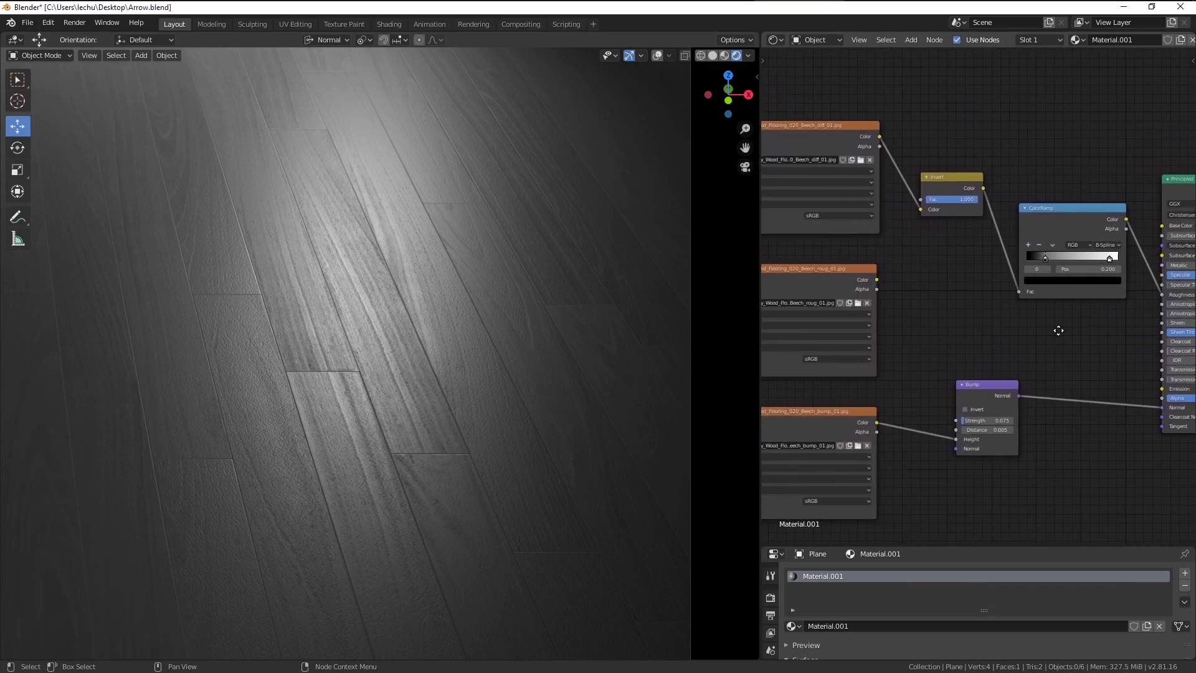
{"action": "middle_click_drag", "start_coordinate": [1058, 331], "coordinate": [940, 343]}
{"action": "left_click_drag", "start_coordinate": [1044, 306], "coordinate": [1015, 349]}
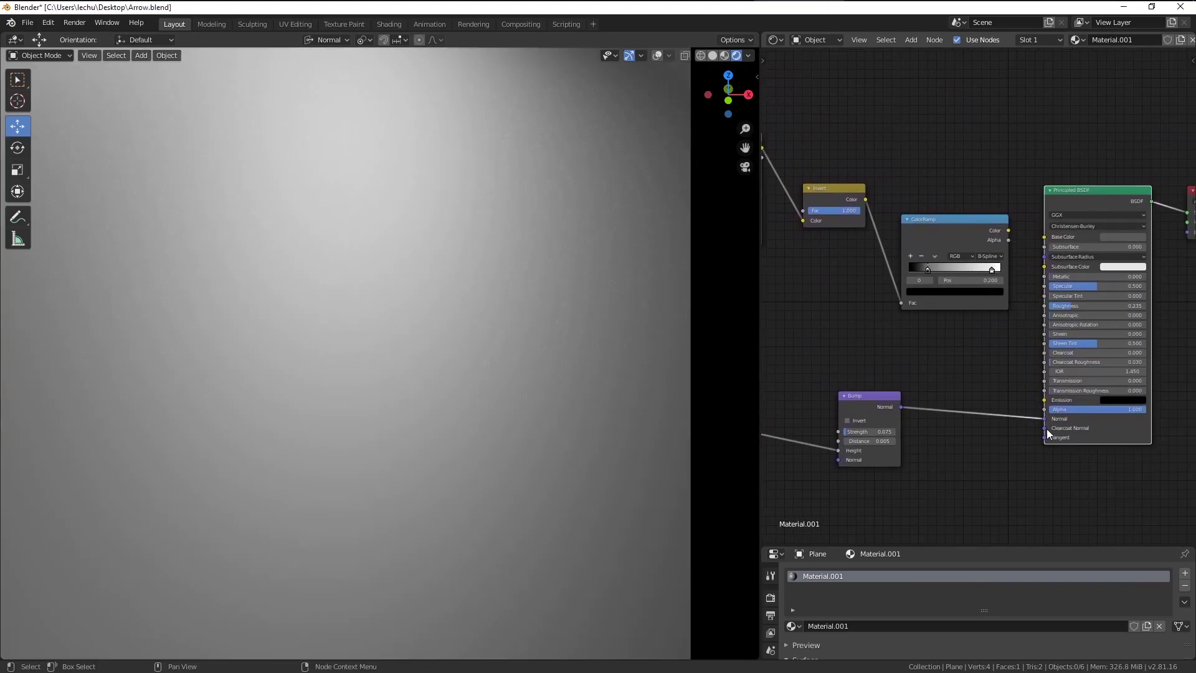
{"action": "left_click_drag", "start_coordinate": [1044, 419], "coordinate": [959, 405]}
Link the diffuse texture's Color output to the Principled BSDF's Base Color and inspect the floor from a lower angle
{"action": "middle_click_drag", "start_coordinate": [775, 206], "coordinate": [883, 248]}
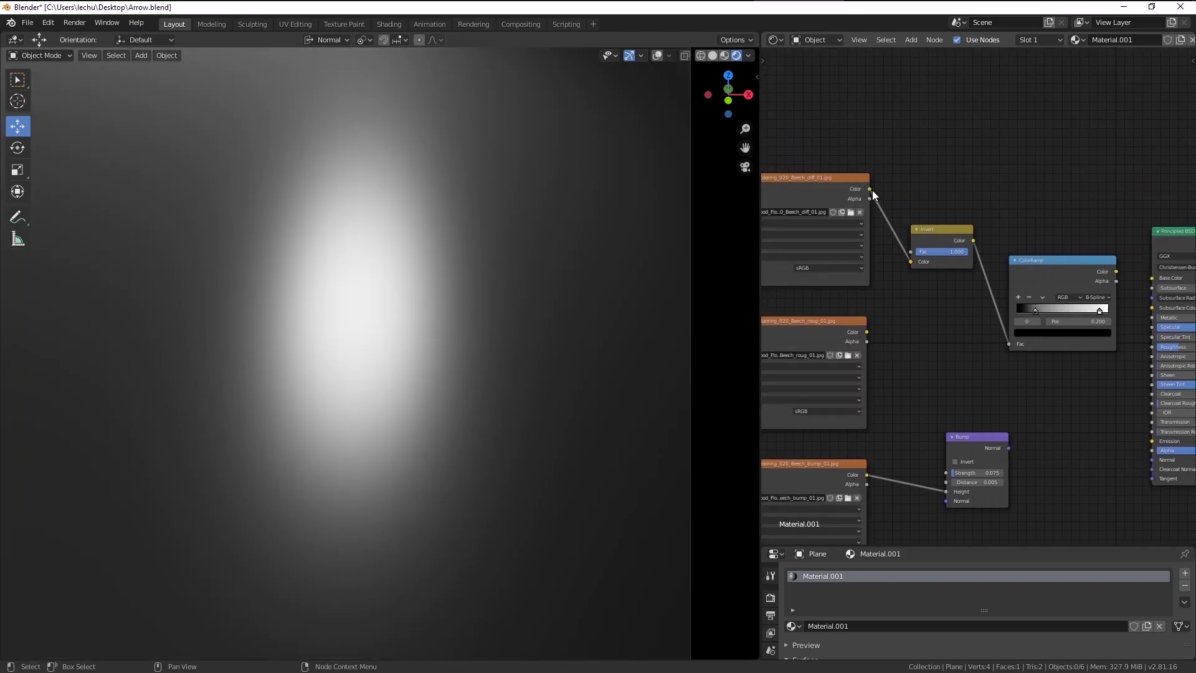
{"action": "left_click_drag", "start_coordinate": [870, 188], "coordinate": [1152, 278]}
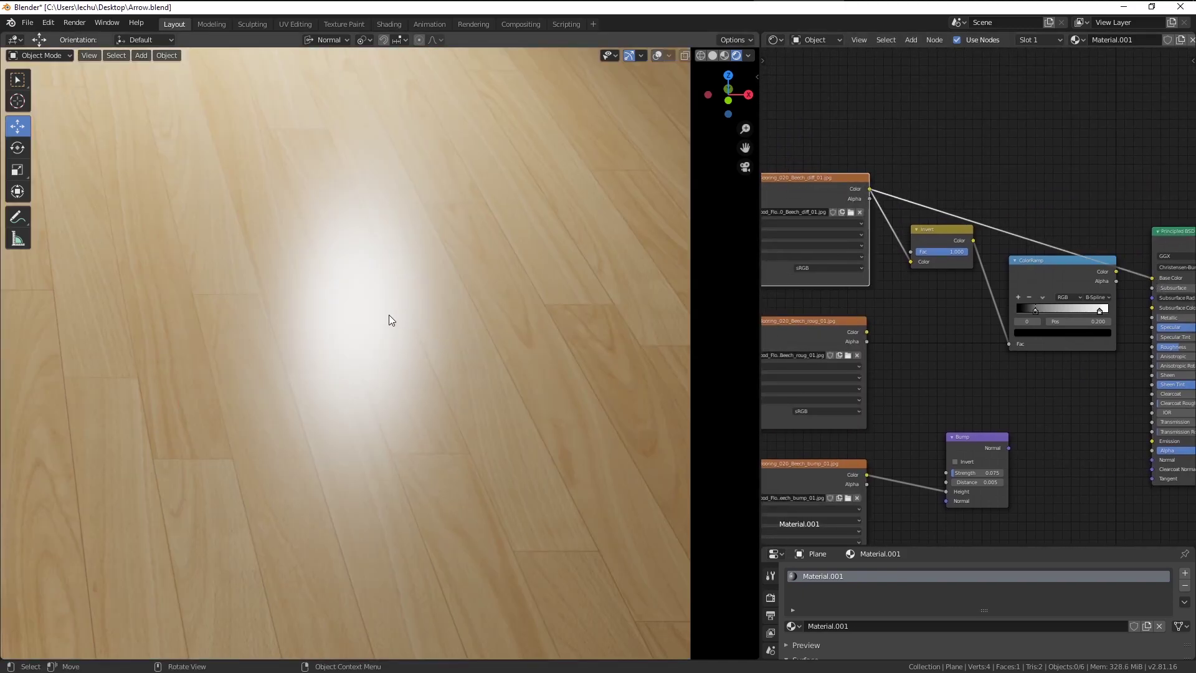
{"action": "mouse_move", "coordinate": [390, 318]}
{"action": "middle_mouse_down"}
{"action": "mouse_move", "coordinate": [454, 360]}
{"action": "mouse_move", "coordinate": [402, 380]}
{"action": "mouse_move", "coordinate": [446, 381]}
{"action": "mouse_move", "coordinate": [372, 333]}
{"action": "middle_mouse_up"}
{"action": "scroll", "coordinate": [449, 364], "scroll_direction": "up", "scroll_amount": 3}
{"action": "scroll", "coordinate": [412, 366], "scroll_direction": "up", "scroll_amount": 2}
{"action": "scroll", "coordinate": [436, 375], "scroll_direction": "up", "scroll_amount": 2}
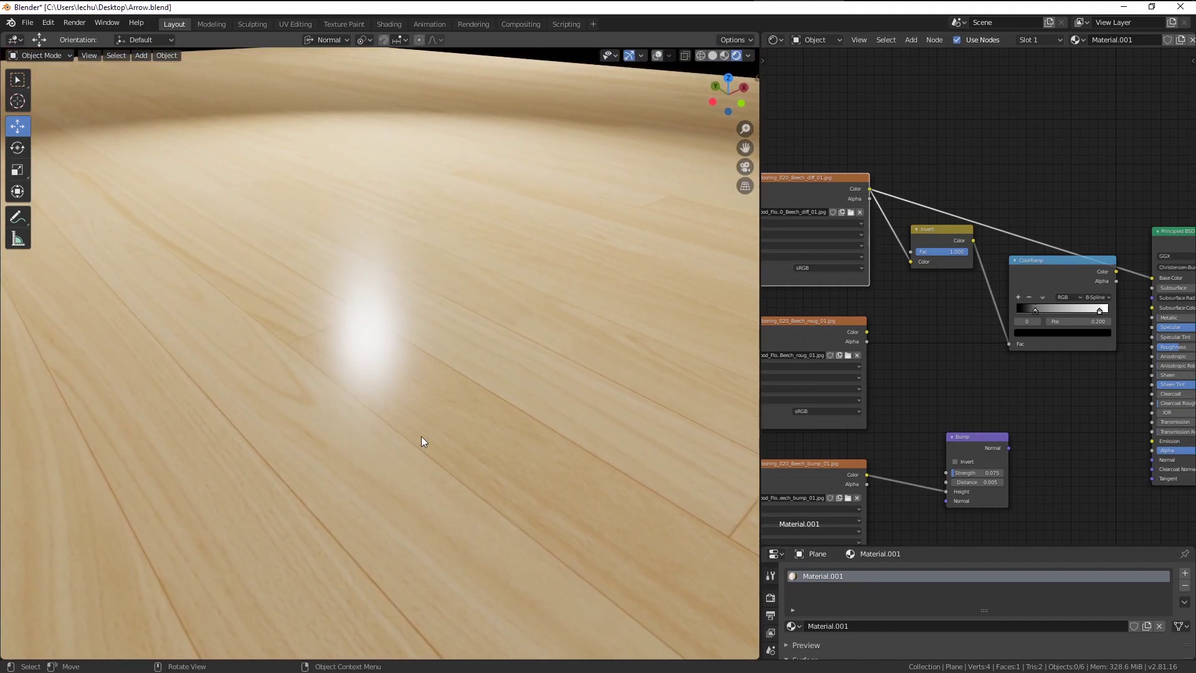
Examine the Principled BSDF's Specular and Roughness settings and how the light's highlight looks on the floor
{"action": "middle_click_drag", "start_coordinate": [909, 383], "coordinate": [765, 365]}
{"action": "scroll", "coordinate": [878, 337], "scroll_direction": "up", "scroll_amount": 5}
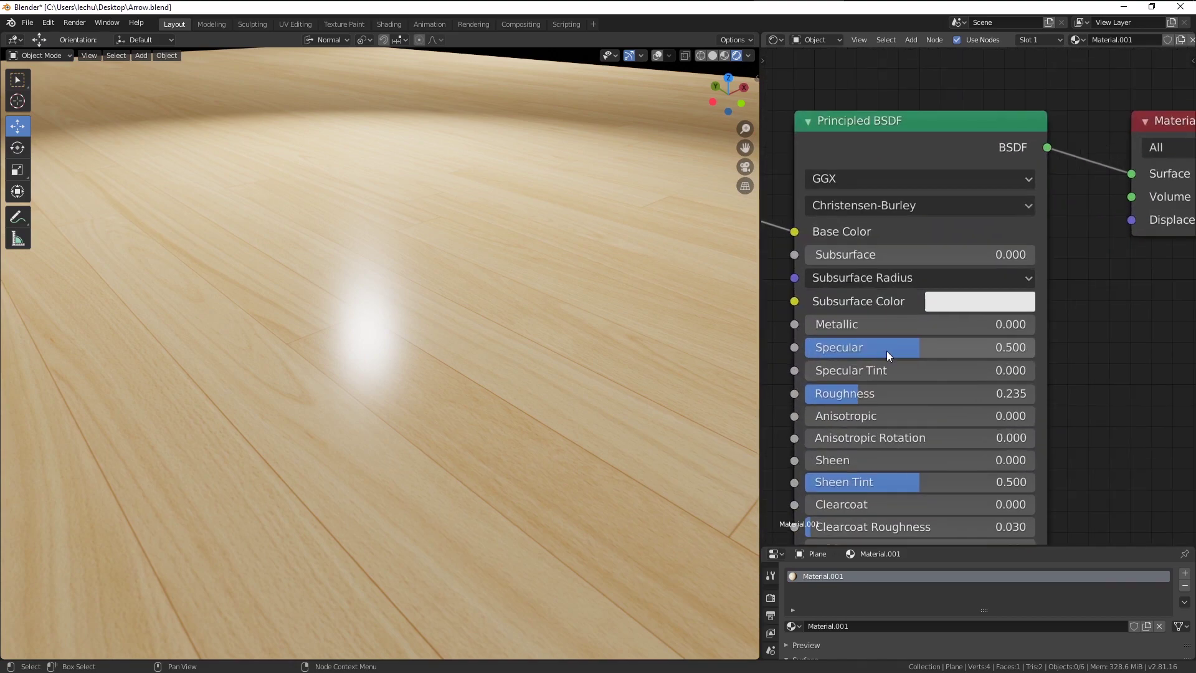
{"action": "middle_click_drag", "start_coordinate": [498, 342], "coordinate": [369, 296]}
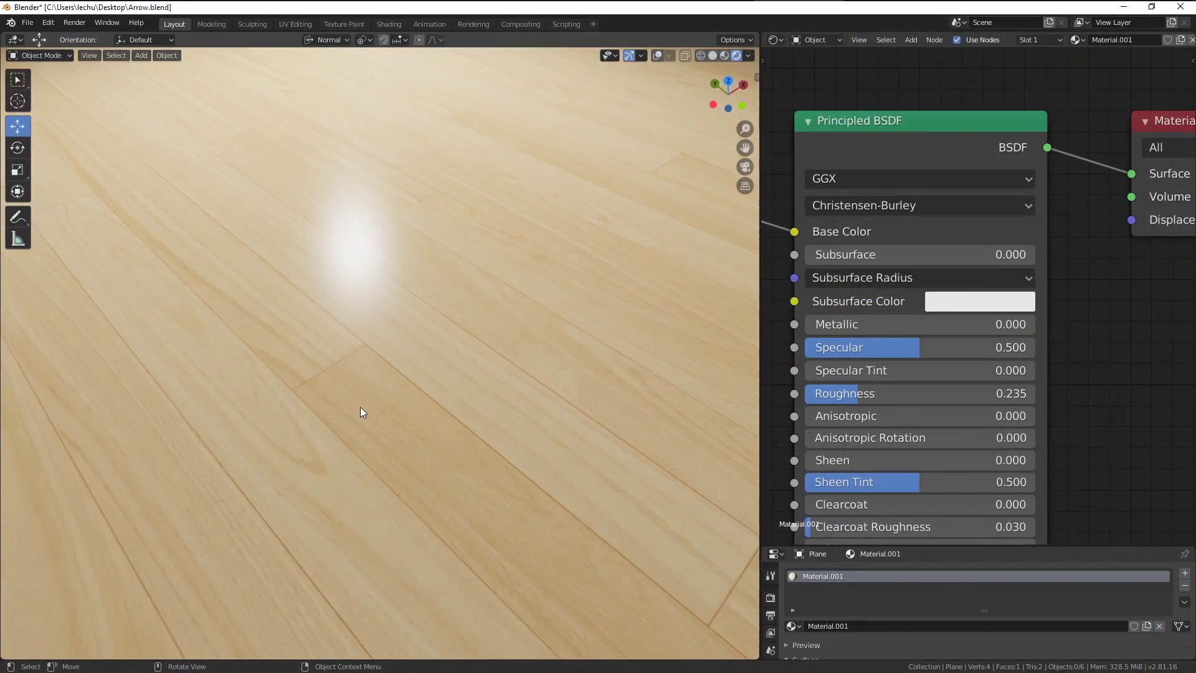
{"action": "middle_click_drag", "start_coordinate": [360, 406], "coordinate": [346, 383]}
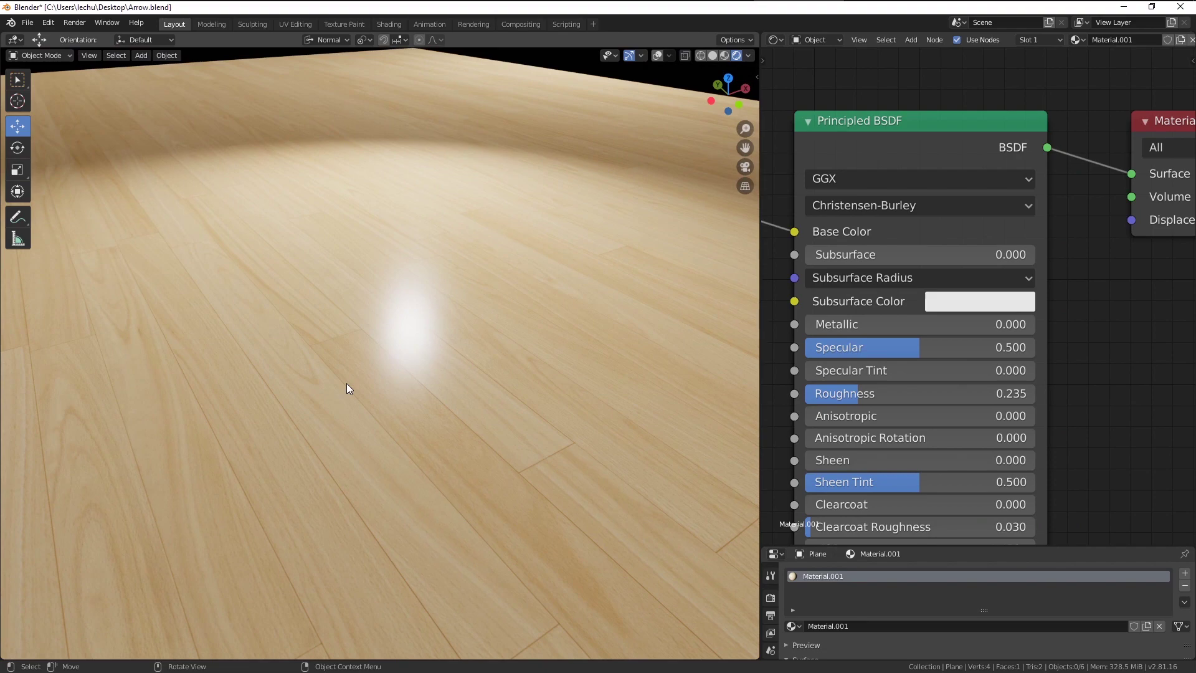
{"action": "scroll", "coordinate": [835, 358], "scroll_direction": "down", "scroll_amount": 5}
{"action": "middle_click_drag", "start_coordinate": [811, 368], "coordinate": [983, 352]}
{"action": "scroll", "coordinate": [982, 353], "scroll_direction": "down", "scroll_amount": 1}
{"action": "middle_click_drag", "start_coordinate": [869, 276], "coordinate": [939, 256]}
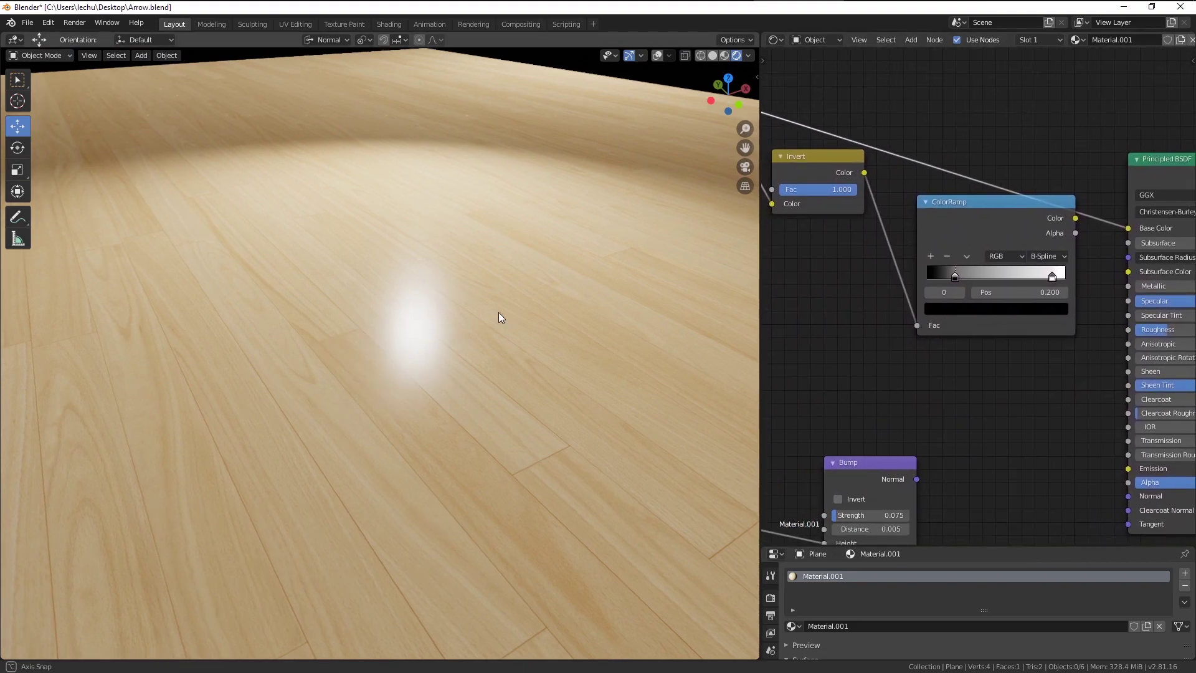
{"action": "middle_click_drag", "start_coordinate": [499, 312], "coordinate": [469, 332]}
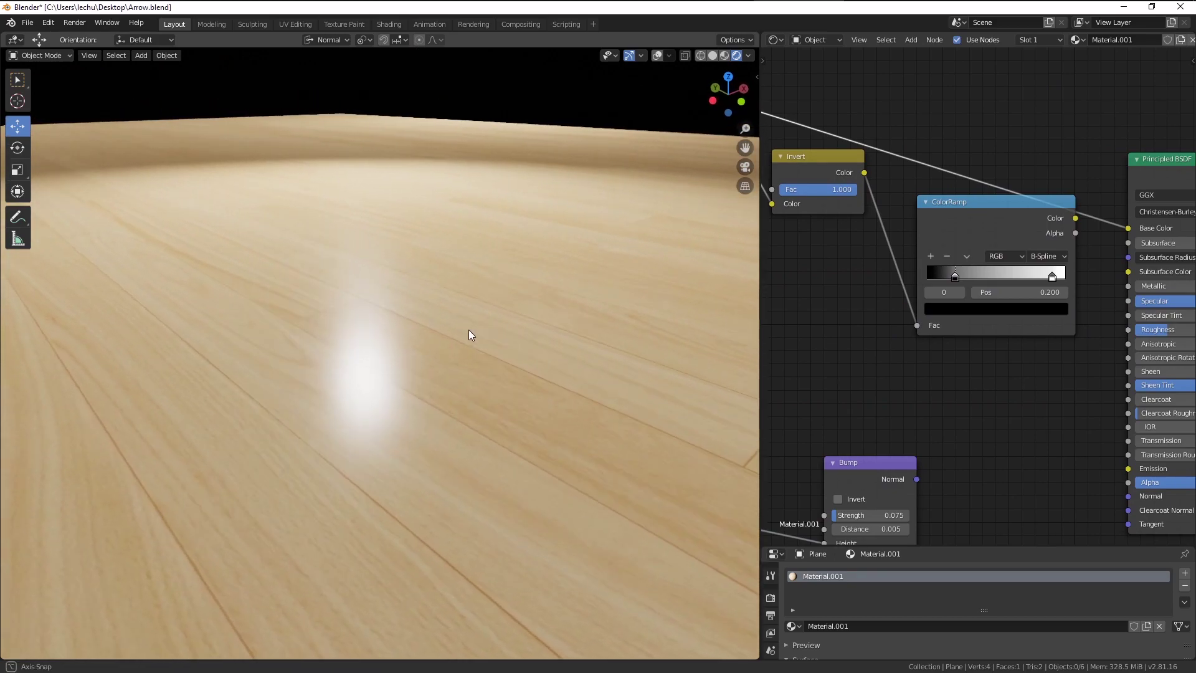
Link the Beech_roug_01.jpg texture's Color output to the Principled BSDF's Specular and check the highlight on the planks
{"action": "scroll", "coordinate": [868, 326], "scroll_direction": "down", "scroll_amount": 3}
{"action": "middle_click_drag", "start_coordinate": [868, 326], "coordinate": [987, 322]}
{"action": "scroll", "coordinate": [804, 308], "scroll_direction": "up", "scroll_amount": 2}
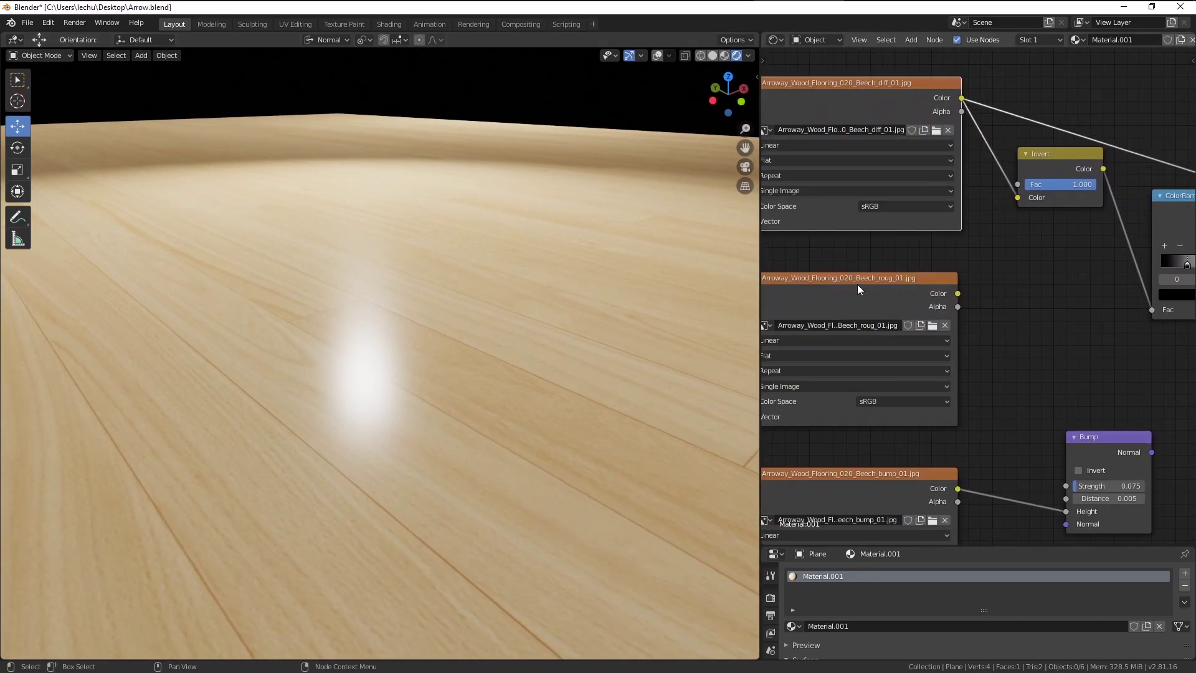
{"action": "middle_click_drag", "start_coordinate": [872, 303], "coordinate": [842, 293]}
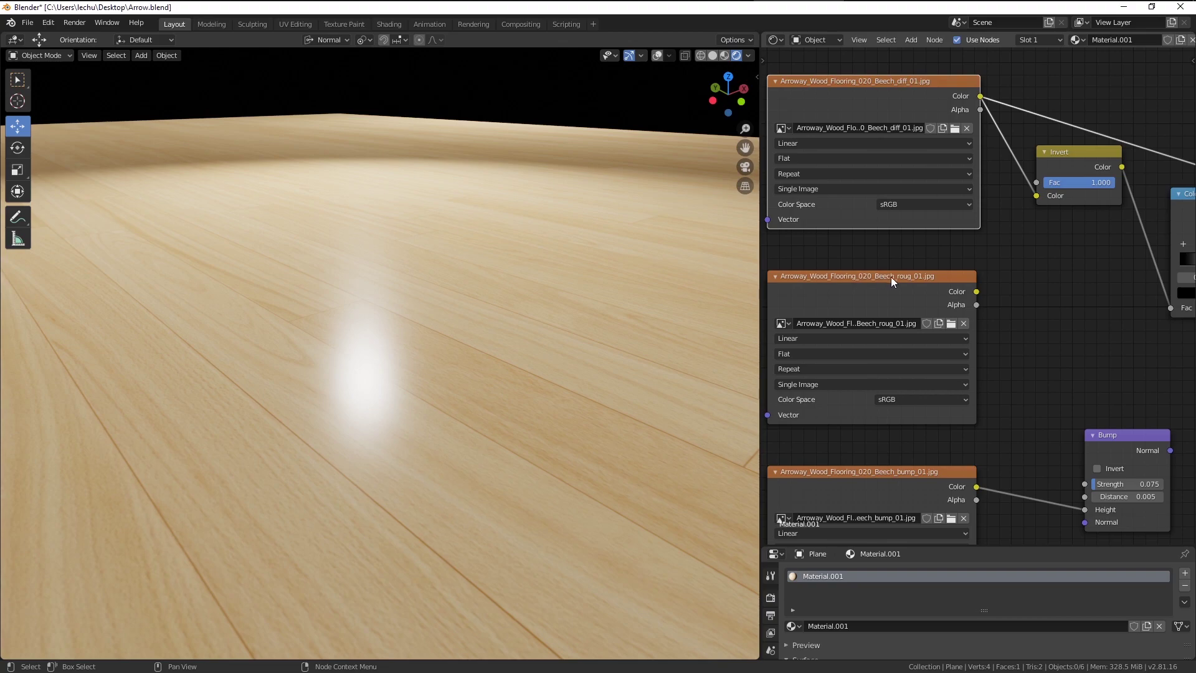
{"action": "scroll", "coordinate": [1027, 316], "scroll_direction": "down", "scroll_amount": 2}
{"action": "middle_click_drag", "start_coordinate": [1028, 315], "coordinate": [851, 294]}
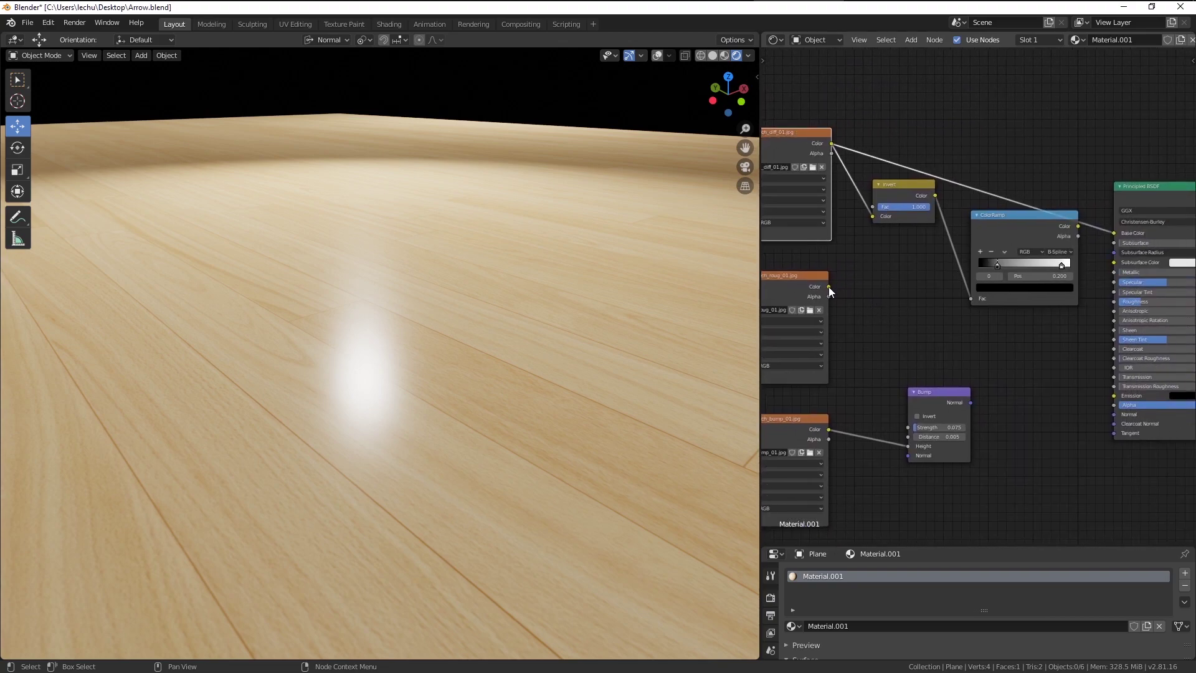
{"action": "left_click_drag", "start_coordinate": [828, 286], "coordinate": [1114, 282]}
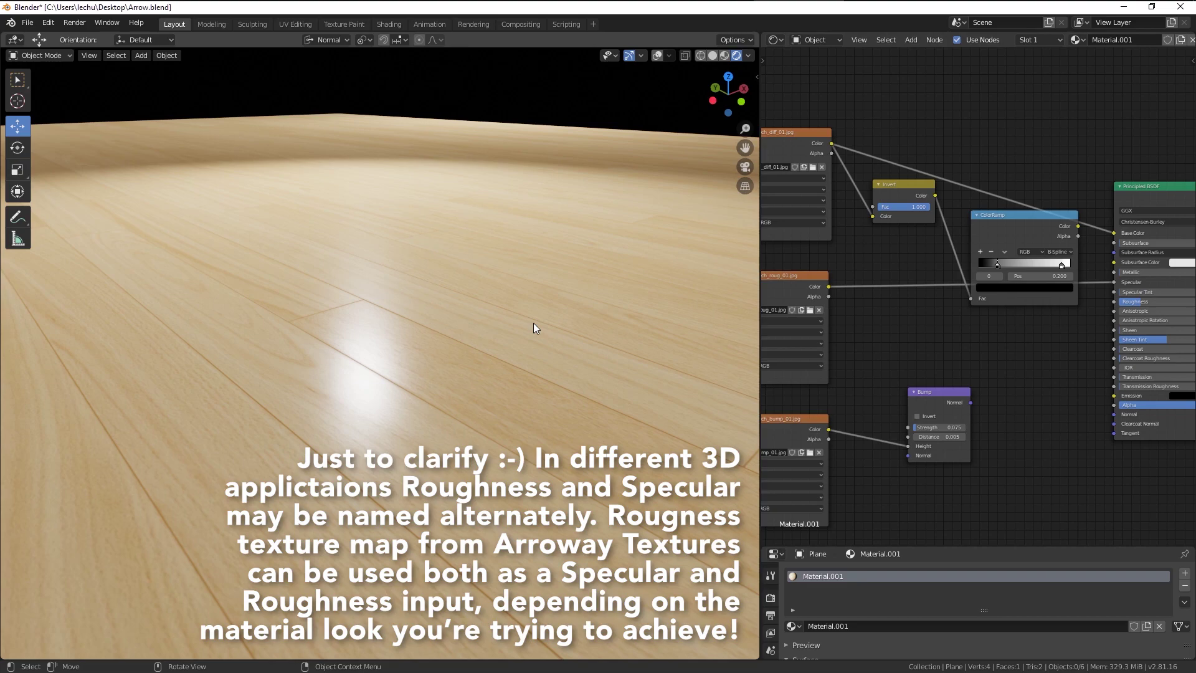
{"action": "middle_click_drag", "start_coordinate": [516, 324], "coordinate": [483, 342]}
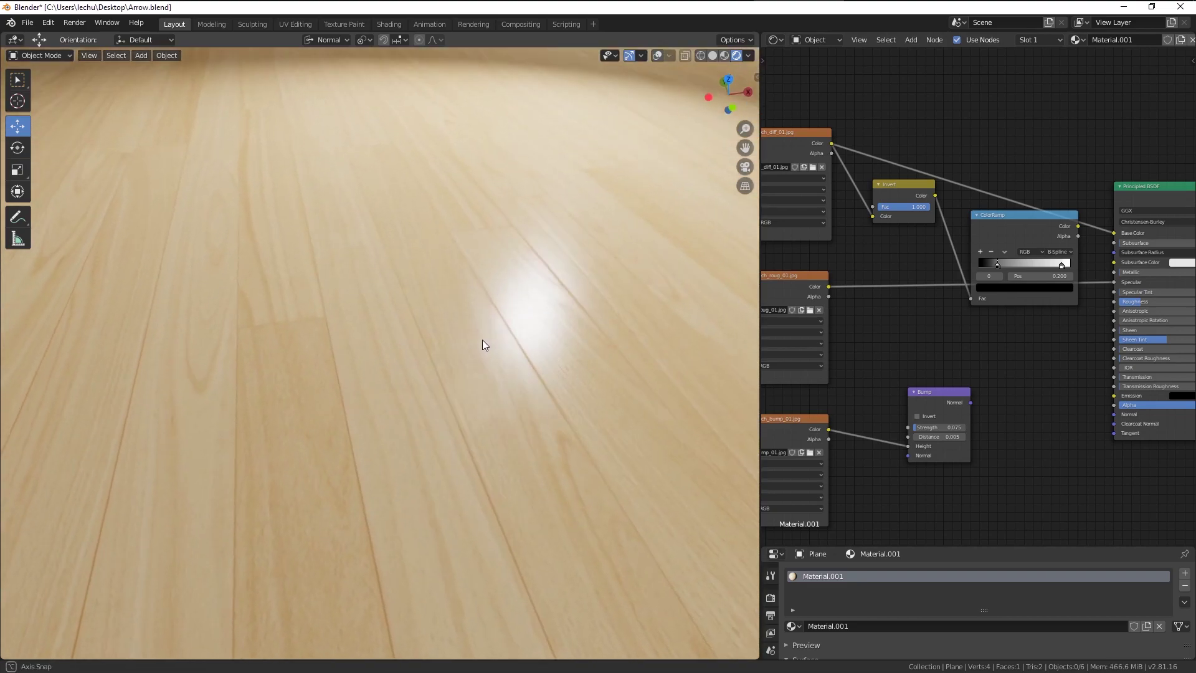
Move the ColorRamp node down to just above the Bump node and inspect the floor's highlight from several angles
{"action": "middle_click_drag", "start_coordinate": [931, 339], "coordinate": [787, 348]}
{"action": "scroll", "coordinate": [865, 271], "scroll_direction": "up", "scroll_amount": 3}
{"action": "middle_click_drag", "start_coordinate": [865, 271], "coordinate": [983, 255]}
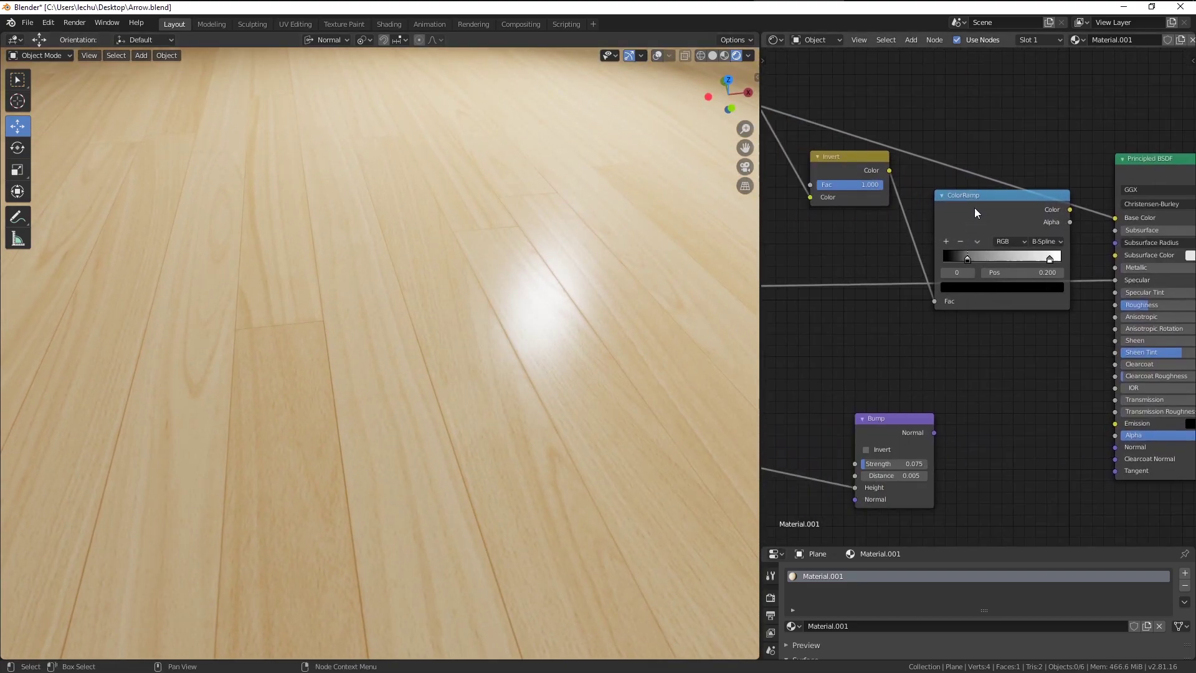
{"action": "left_click_drag", "start_coordinate": [973, 209], "coordinate": [900, 266]}
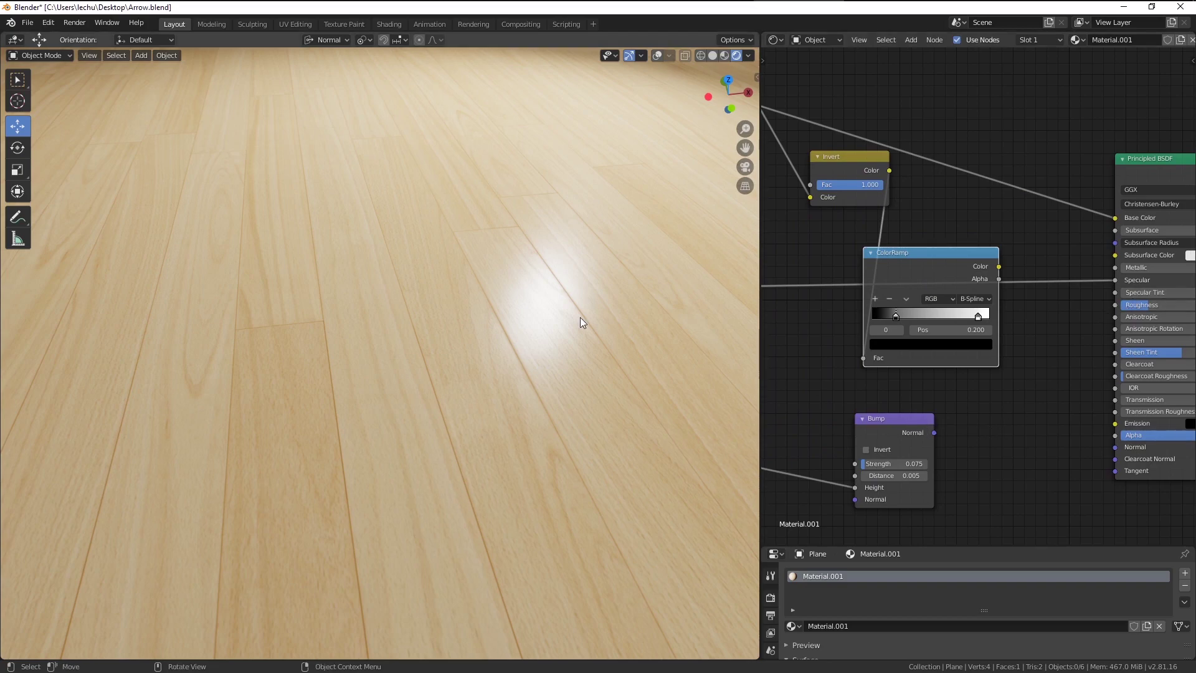
{"action": "middle_click_drag", "start_coordinate": [580, 316], "coordinate": [446, 273]}
{"action": "middle_click_drag", "start_coordinate": [345, 199], "coordinate": [276, 243]}
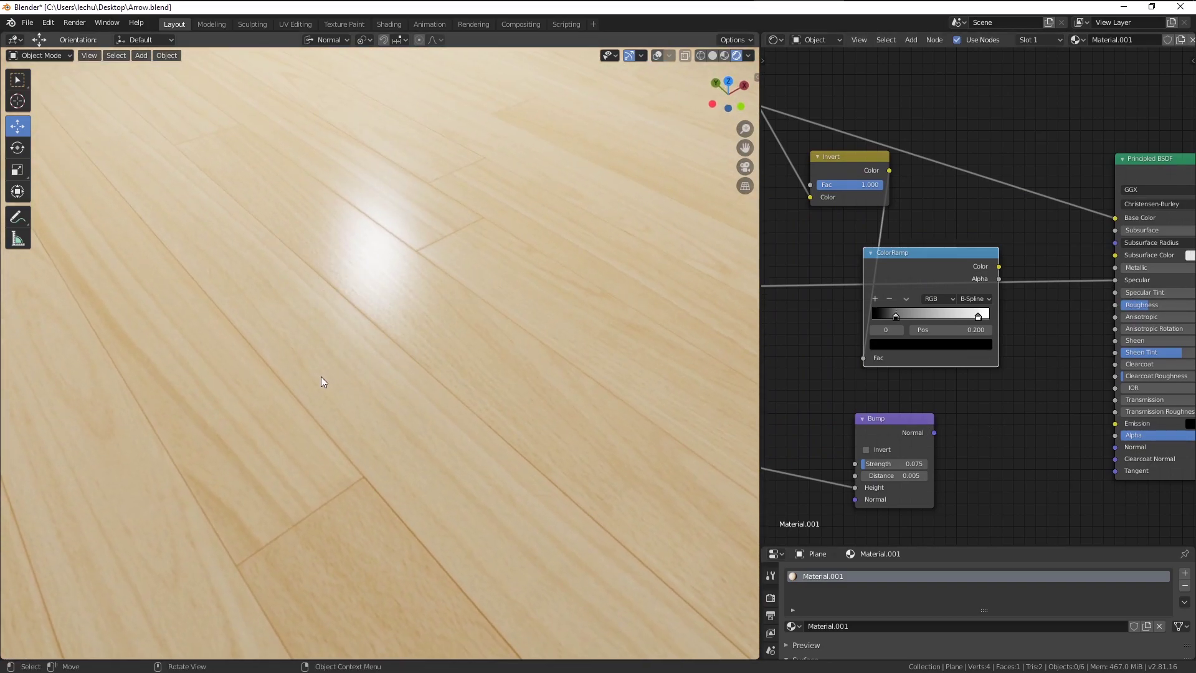
{"action": "middle_click_drag", "start_coordinate": [321, 380], "coordinate": [324, 407]}
{"action": "middle_click_drag", "start_coordinate": [400, 439], "coordinate": [377, 403]}
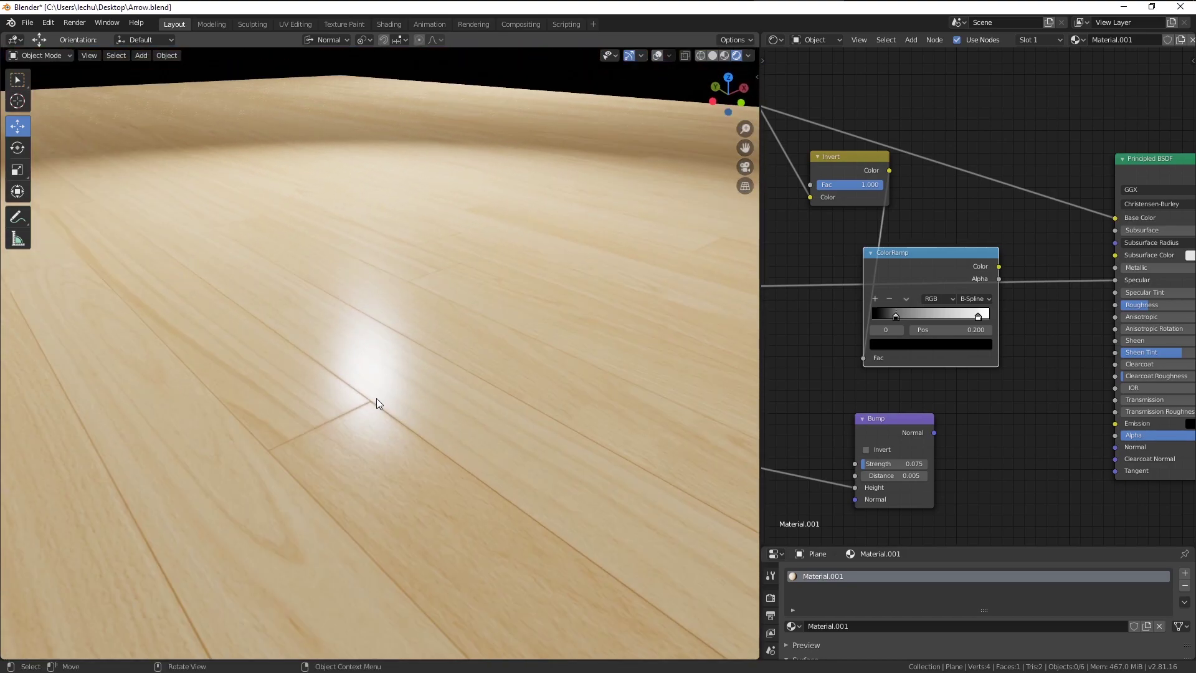
{"action": "middle_click_drag", "start_coordinate": [276, 446], "coordinate": [334, 418]}
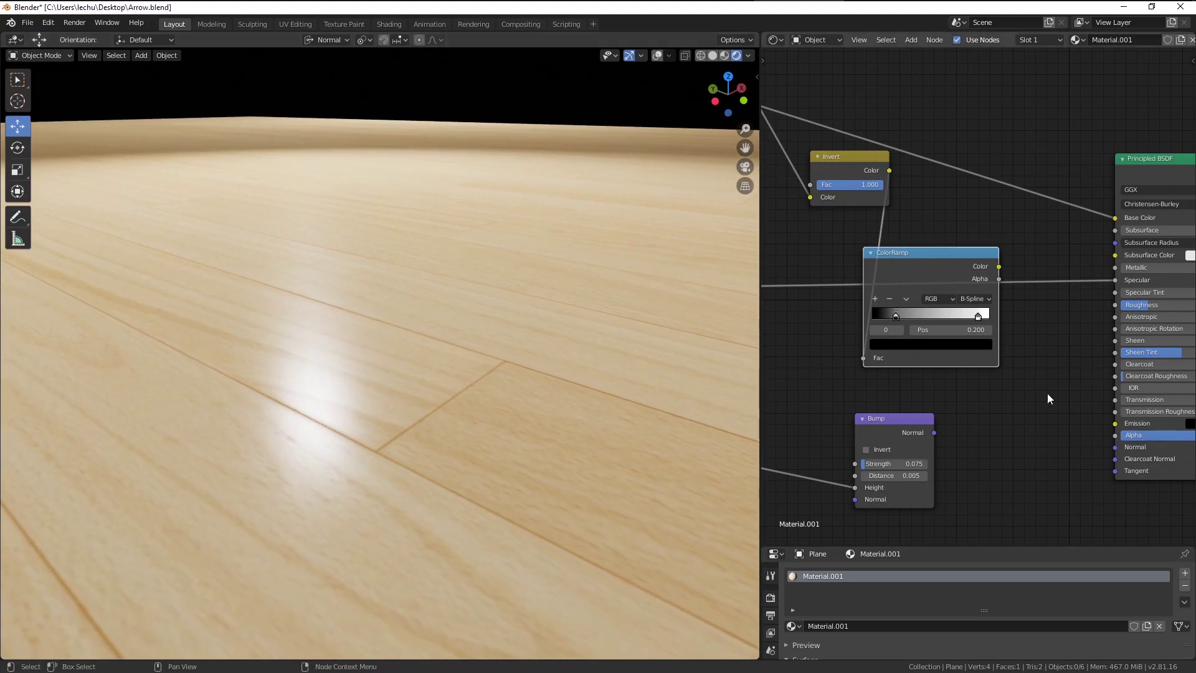
Set the Principled BSDF's Roughness to 0.130 and inspect the sharper highlight up close and from the camera
{"action": "middle_click_drag", "start_coordinate": [1137, 360], "coordinate": [931, 366]}
{"action": "scroll", "coordinate": [931, 364], "scroll_direction": "up", "scroll_amount": 4}
{"action": "left_click_drag", "start_coordinate": [934, 316], "coordinate": [912, 316]}
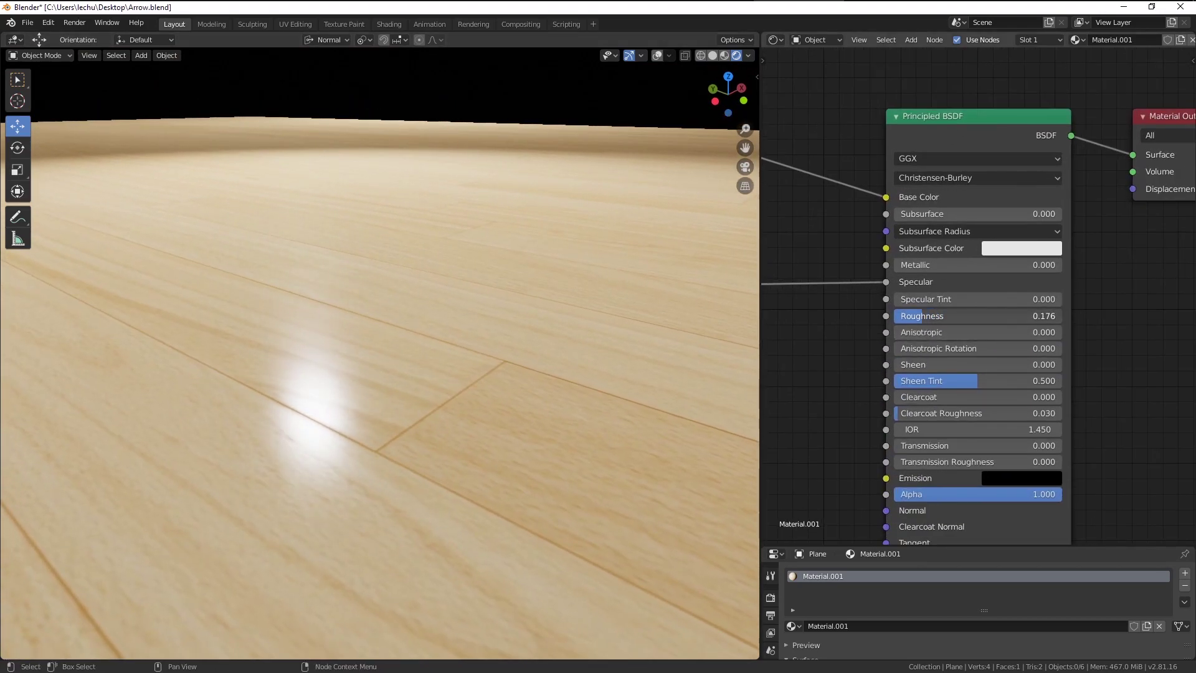
{"action": "middle_click_drag", "start_coordinate": [614, 393], "coordinate": [313, 402]}
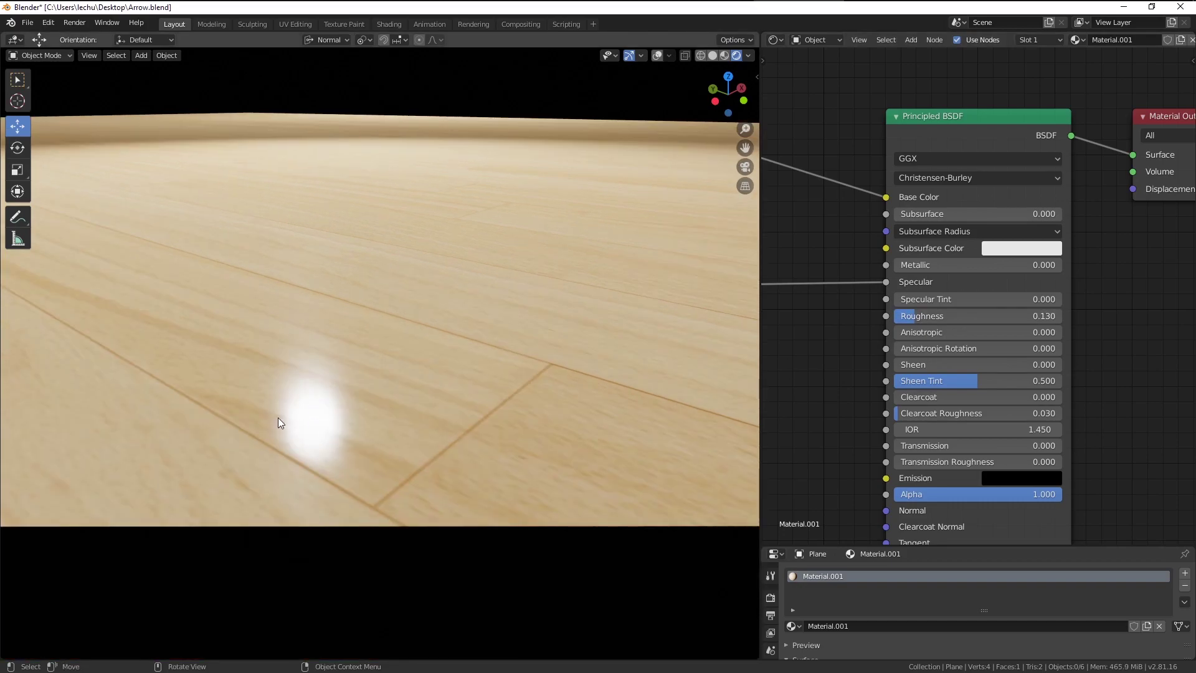
{"action": "middle_click_drag", "start_coordinate": [369, 454], "coordinate": [352, 440]}
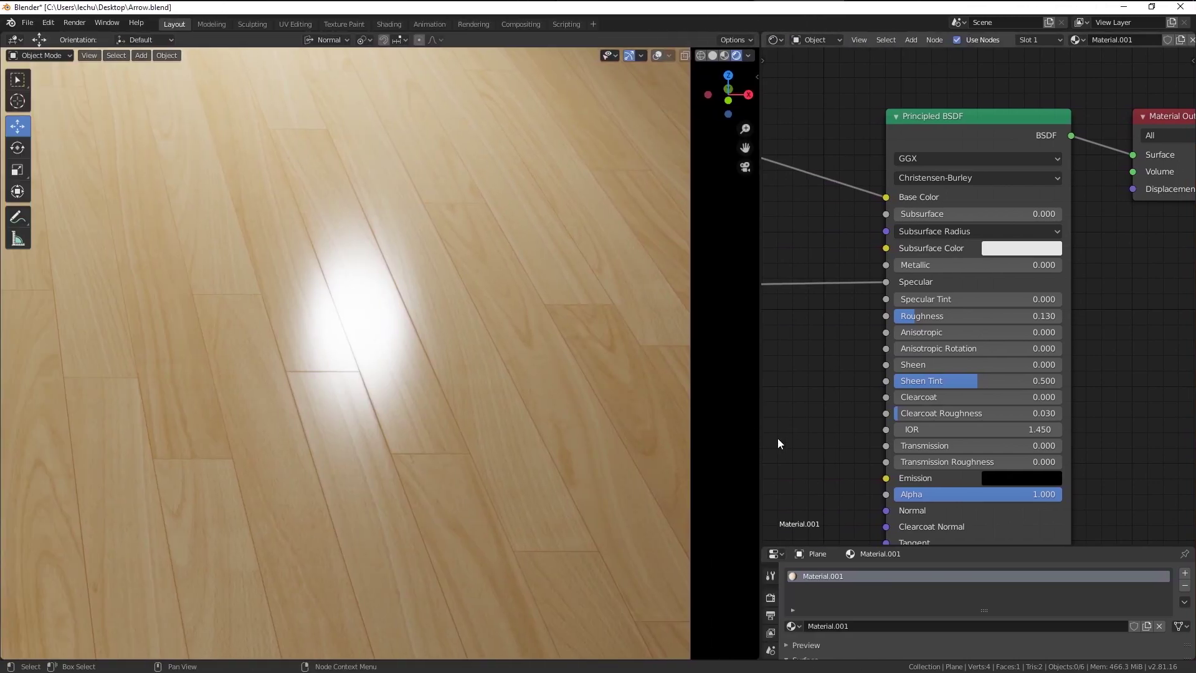
Link the ColorRamp's Color to the Principled BSDF's Roughness and the Bump node's Normal output to its Normal input
{"action": "middle_click_drag", "start_coordinate": [797, 428], "coordinate": [896, 428]}
{"action": "scroll", "coordinate": [899, 352], "scroll_direction": "up", "scroll_amount": 2}
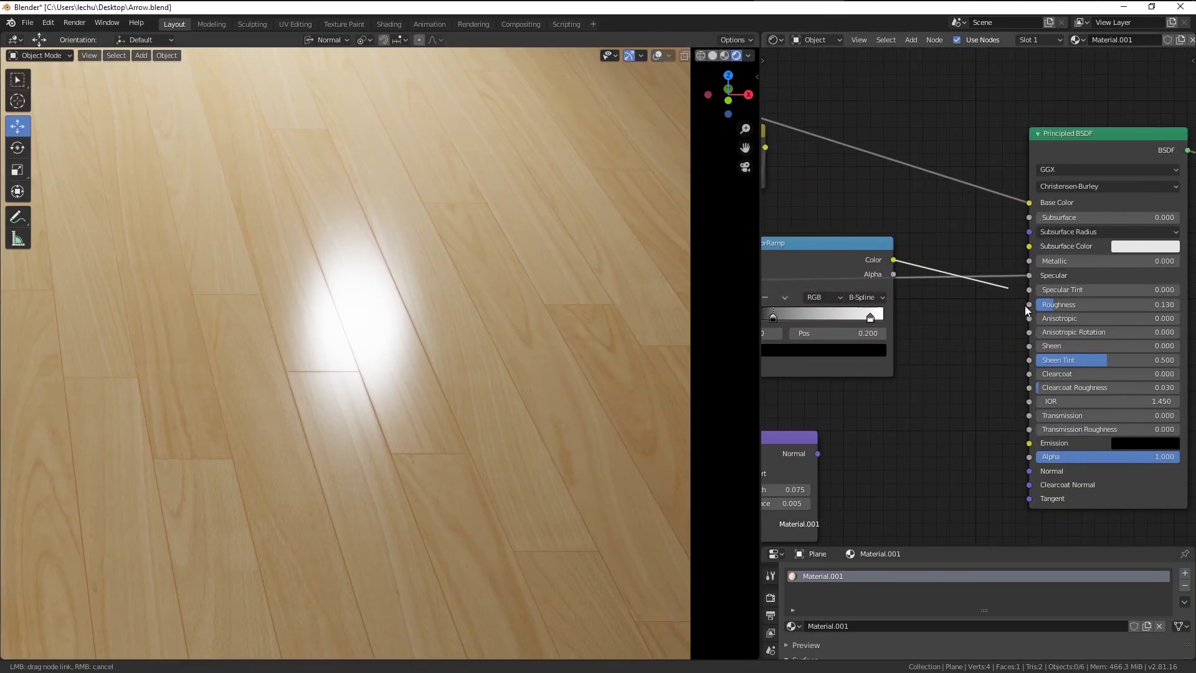
{"action": "left_click_drag", "start_coordinate": [1024, 305], "coordinate": [1027, 305]}
{"action": "left_click_drag", "start_coordinate": [817, 453], "coordinate": [1030, 473]}
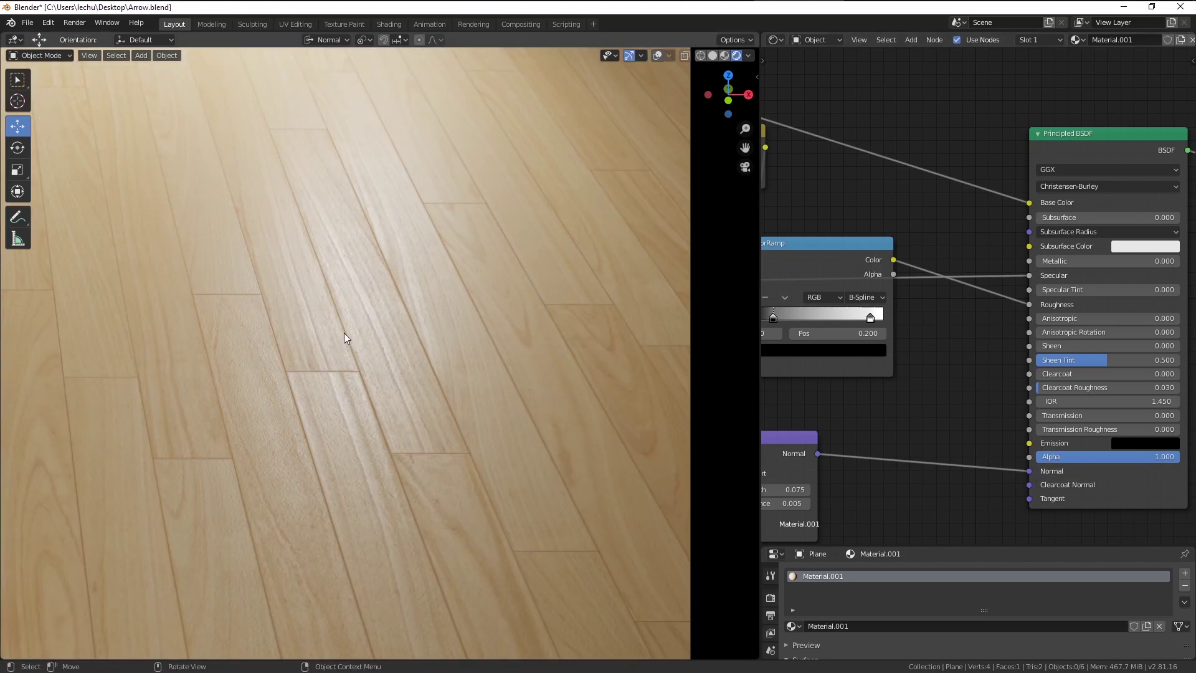
Set the ColorRamp's black stop position to 0.227 and move the node up between the Invert and Principled BSDF nodes
{"action": "scroll", "coordinate": [347, 333], "scroll_direction": "up", "scroll_amount": 3}
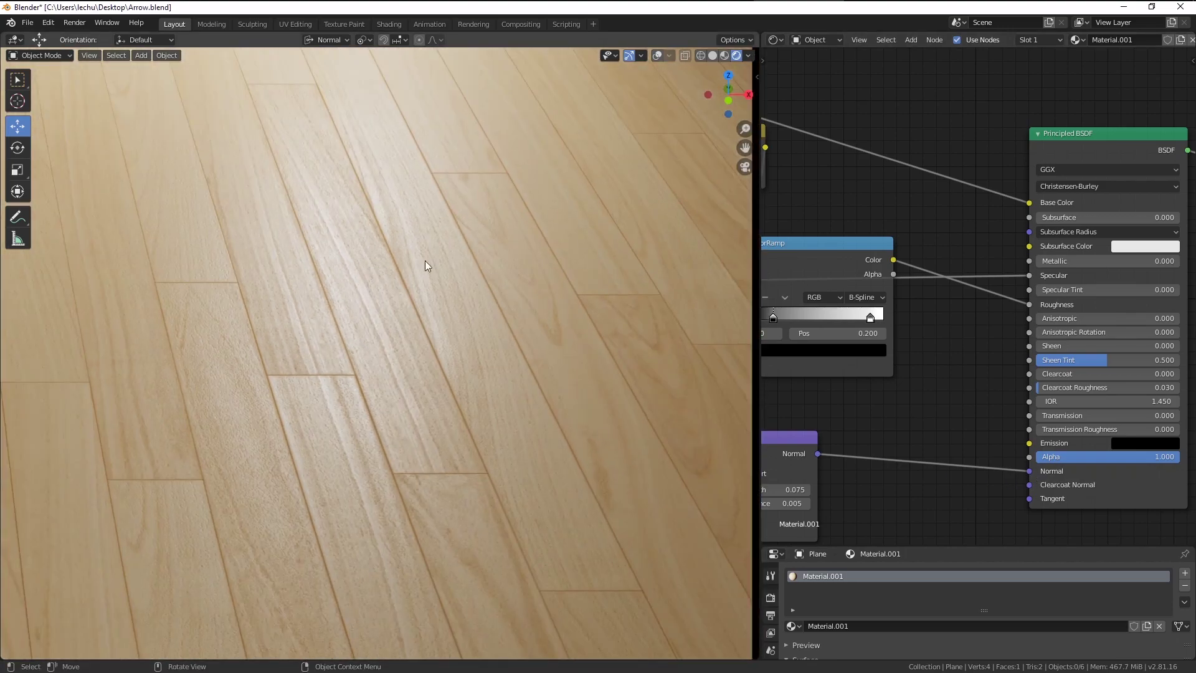
{"action": "scroll", "coordinate": [887, 353], "scroll_direction": "up", "scroll_amount": 3}
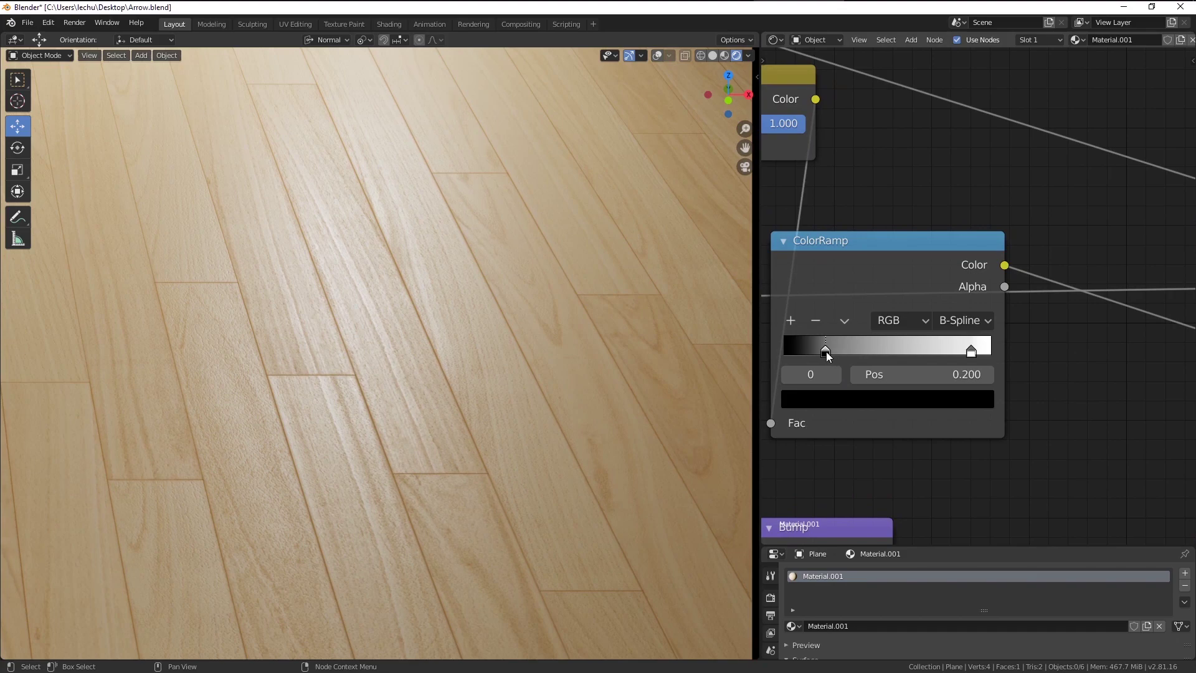
{"action": "left_click_drag", "start_coordinate": [826, 351], "coordinate": [840, 350]}
{"action": "left_click", "coordinate": [971, 351]}
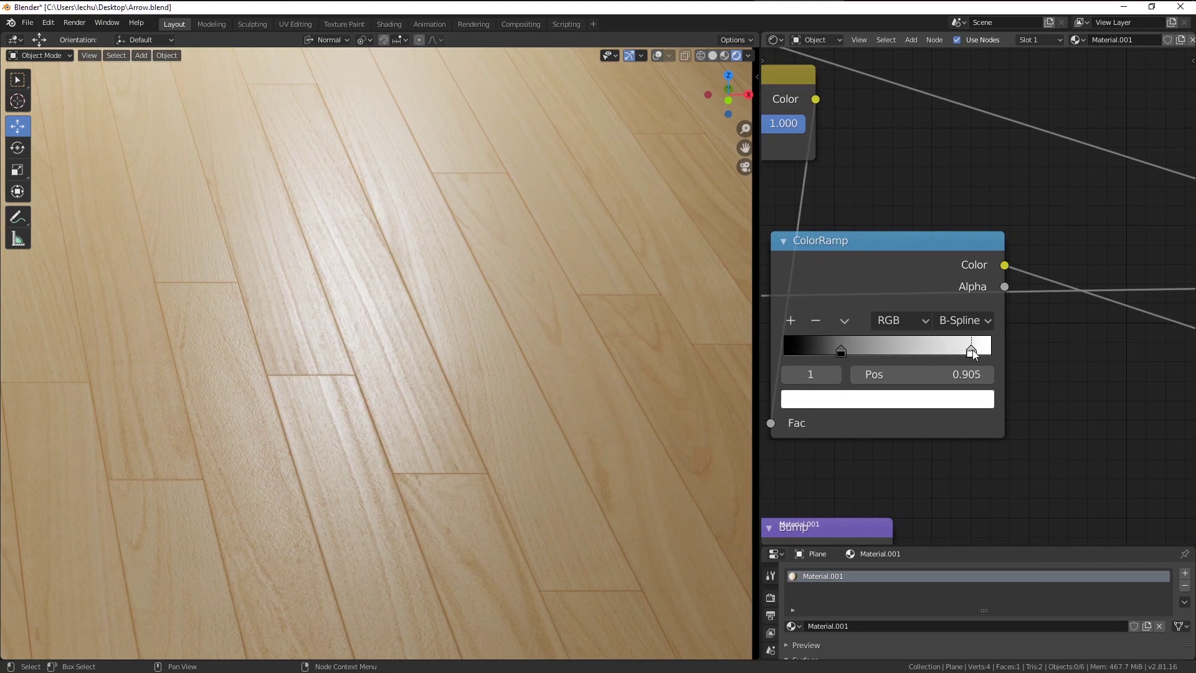
{"action": "left_click_drag", "start_coordinate": [980, 353], "coordinate": [977, 353]}
{"action": "left_click_drag", "start_coordinate": [840, 350], "coordinate": [829, 351]}
{"action": "scroll", "coordinate": [980, 321], "scroll_direction": "down", "scroll_amount": 3}
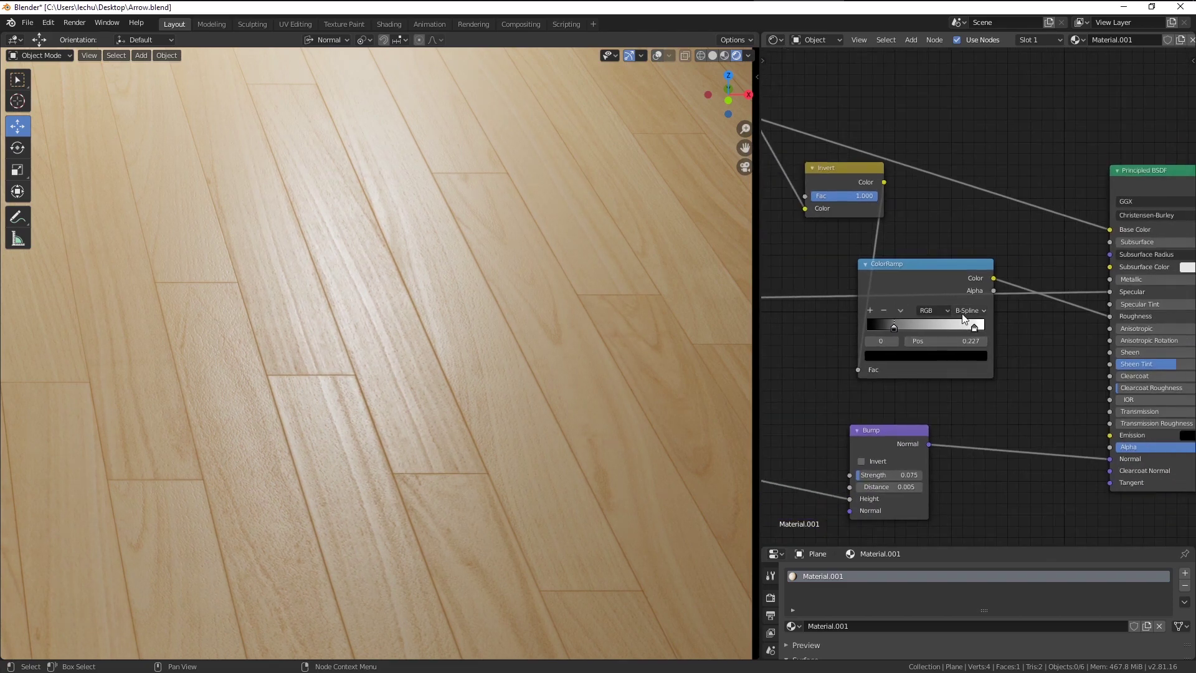
{"action": "left_click_drag", "start_coordinate": [920, 268], "coordinate": [965, 141]}
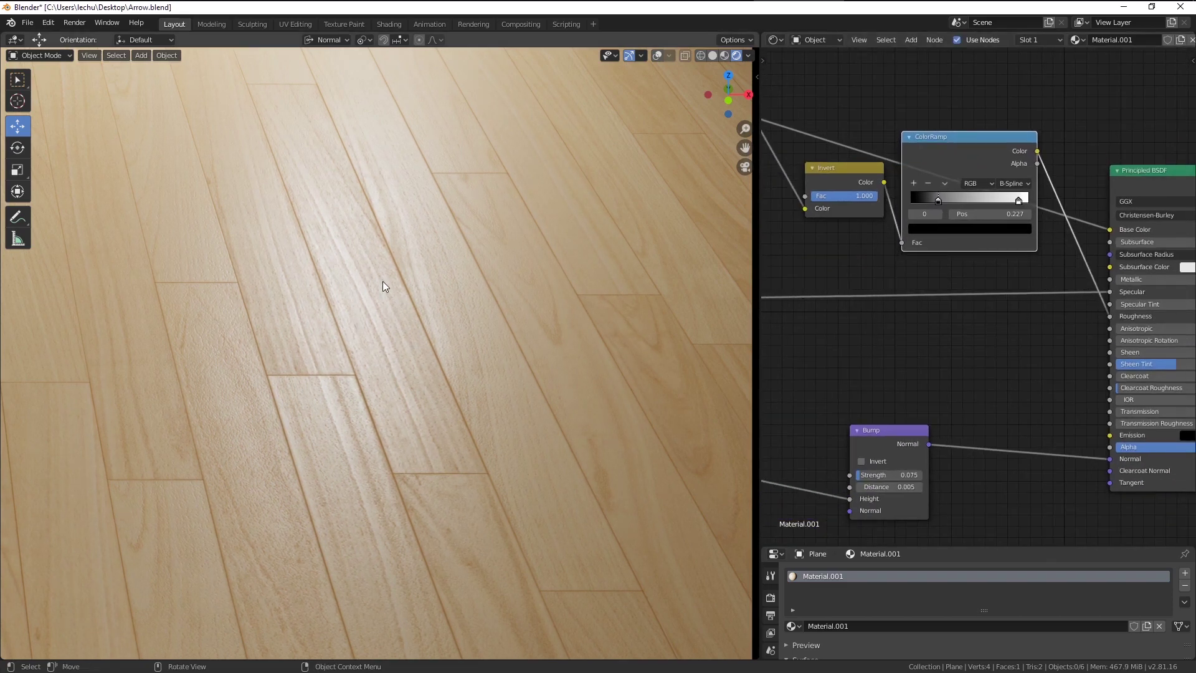
Insert a Gamma node on the link into the Principled BSDF's Specular and set its gamma to 1.5
{"action": "middle_click_drag", "start_coordinate": [887, 375], "coordinate": [820, 367]}
{"action": "key", "text": "shift+a"}
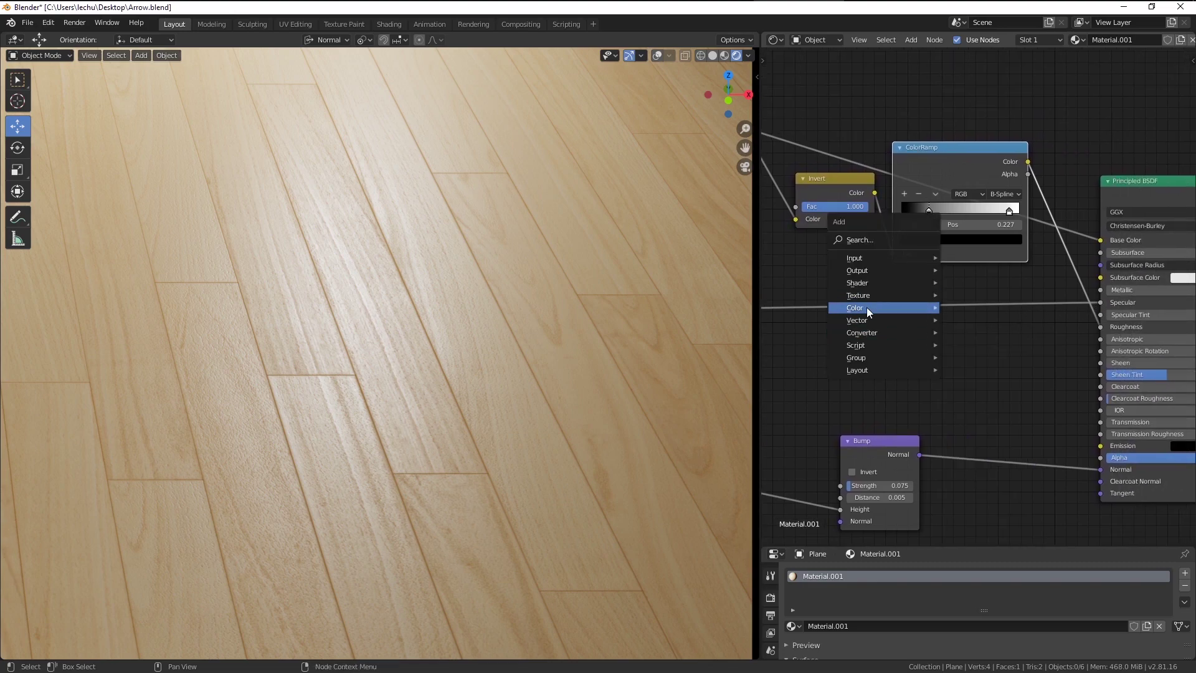
{"action": "mouse_move", "coordinate": [865, 308]}
{"action": "left_click", "coordinate": [984, 320]}
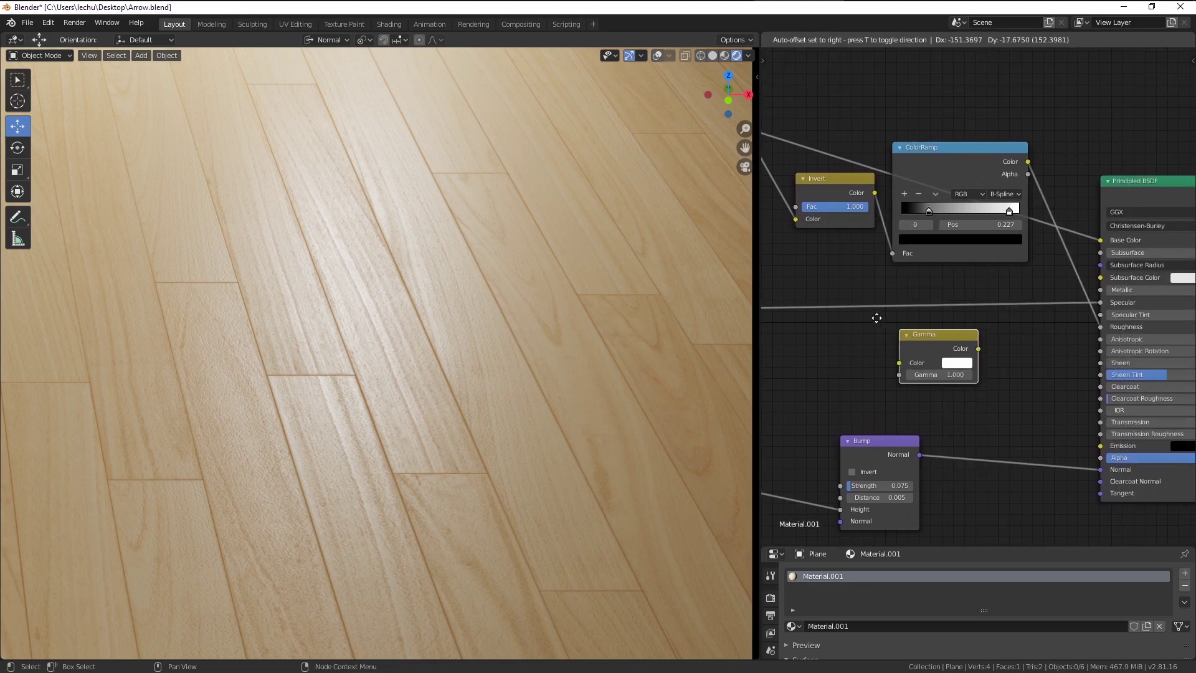
{"action": "left_click", "coordinate": [913, 352]}
{"action": "scroll", "coordinate": [915, 368], "scroll_direction": "up", "scroll_amount": 3}
{"action": "scroll", "coordinate": [928, 375], "scroll_direction": "up", "scroll_amount": 2}
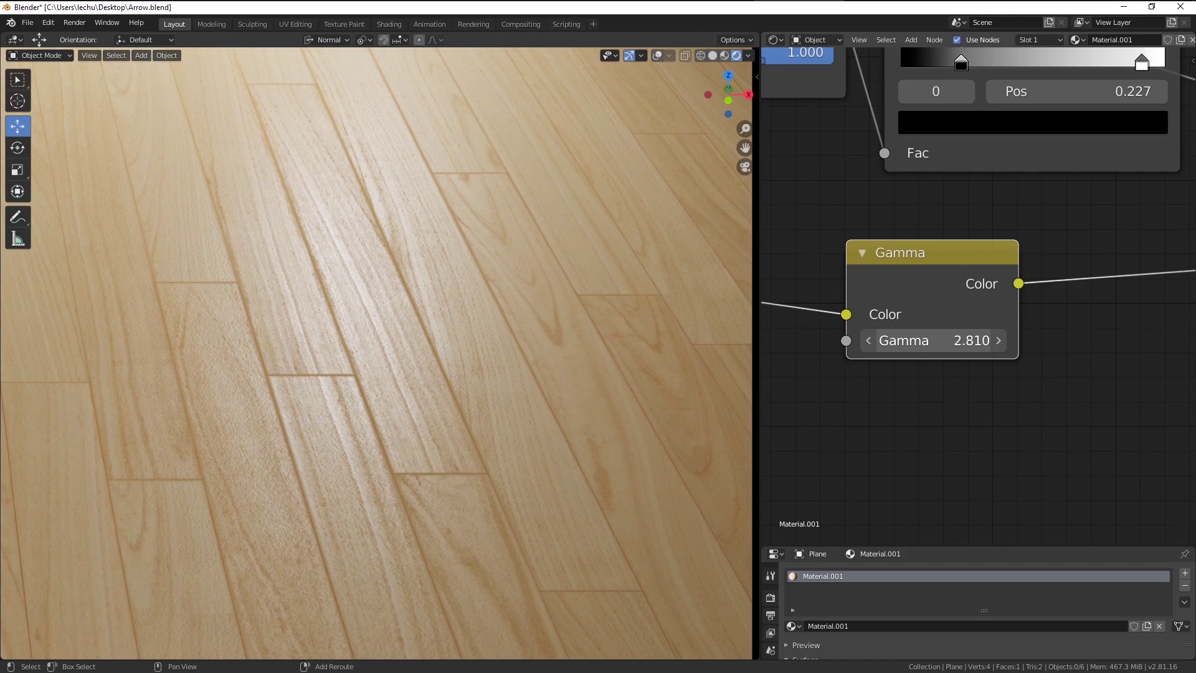
{"action": "left_click_drag", "start_coordinate": [933, 340], "coordinate": [899, 340]}
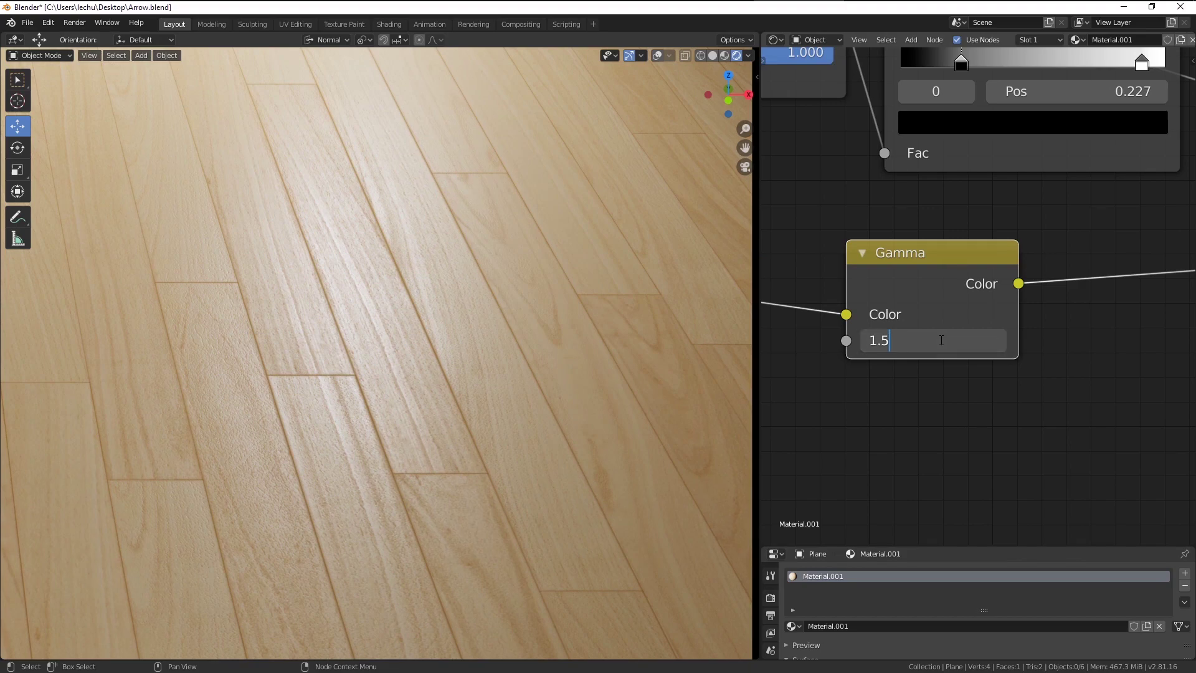
Examine the floor's highlight and the Principled BSDF's Base Color, Specular, Roughness and Normal connections
{"action": "middle_click_drag", "start_coordinate": [585, 320], "coordinate": [449, 393]}
{"action": "scroll", "coordinate": [970, 347], "scroll_direction": "down", "scroll_amount": 8}
{"action": "middle_click_drag", "start_coordinate": [945, 343], "coordinate": [714, 356]}
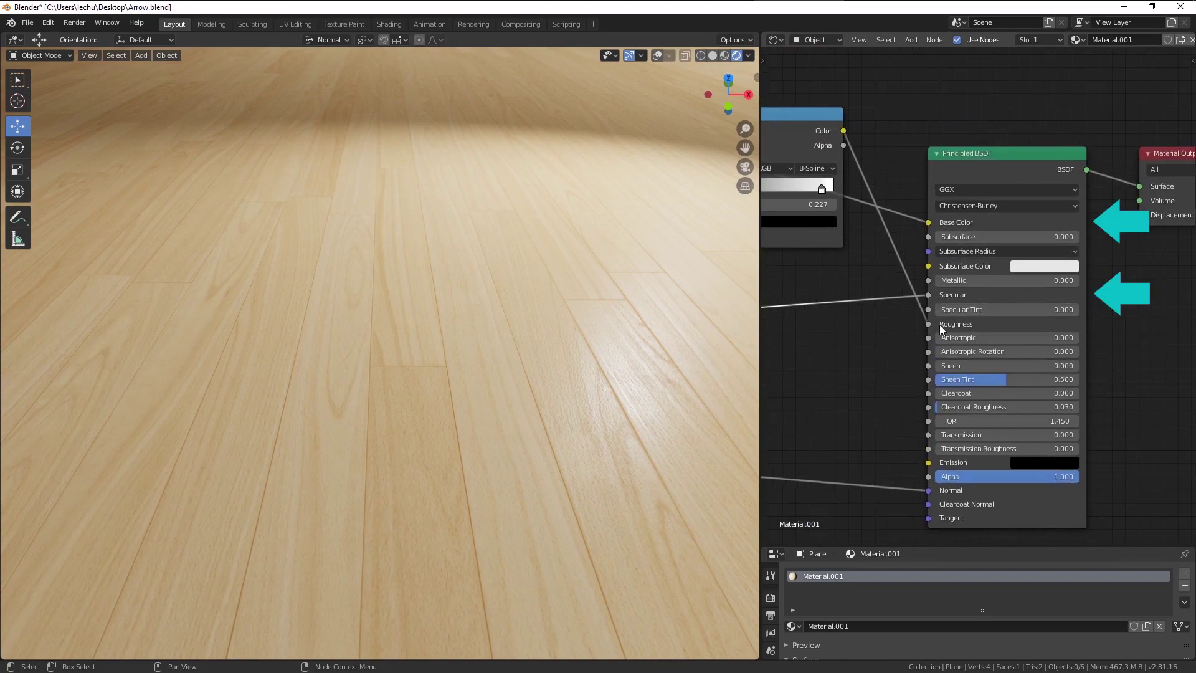
{"action": "scroll", "coordinate": [652, 409], "scroll_direction": "down", "scroll_amount": 8}
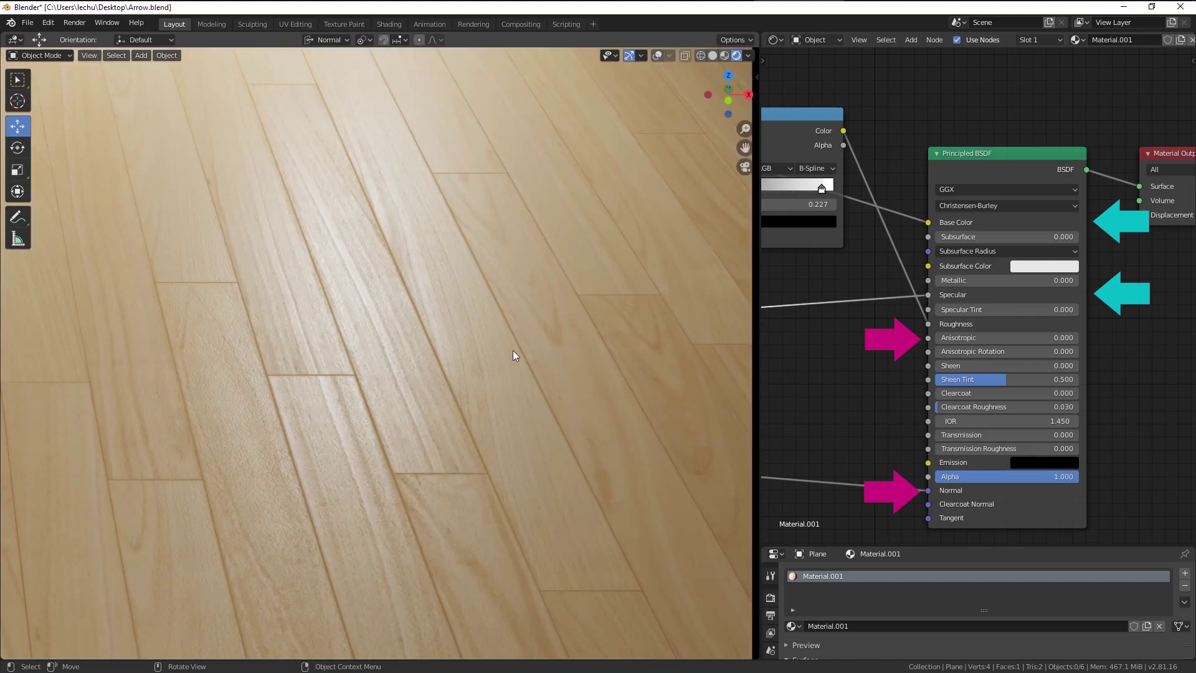
{"action": "middle_click_drag", "start_coordinate": [873, 356], "coordinate": [1099, 349]}
{"action": "scroll", "coordinate": [981, 345], "scroll_direction": "up", "scroll_amount": 4}
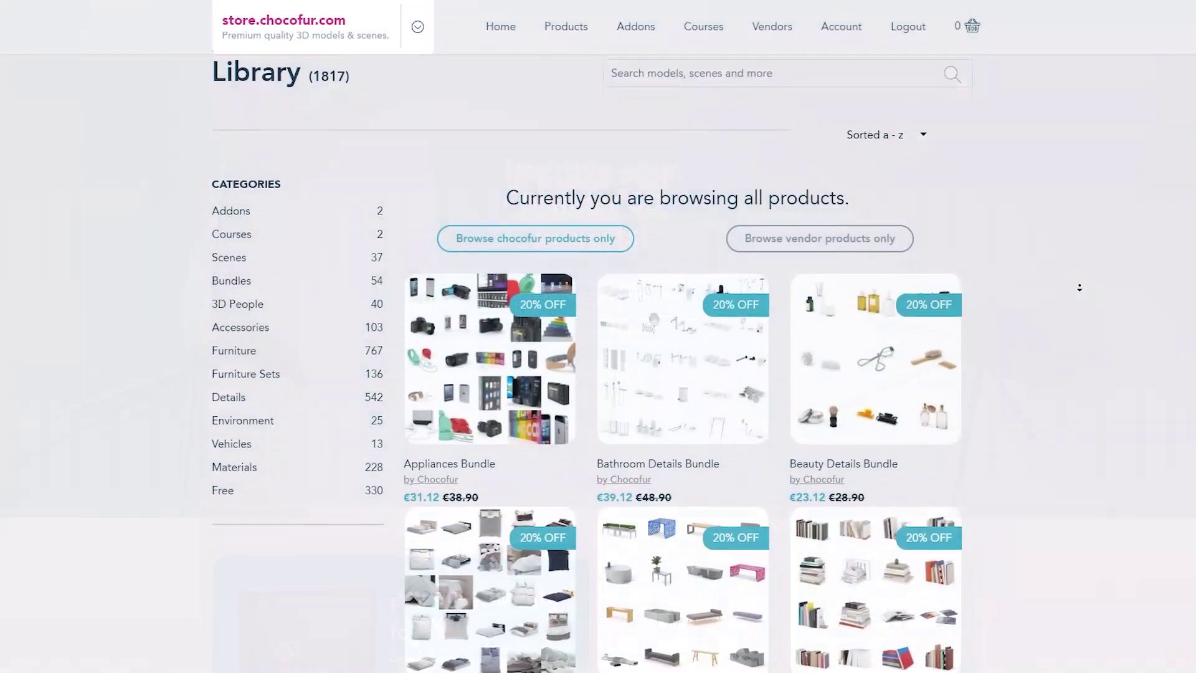
Switch to the store.chocofur.com website and browse the bundles and scenes in its product library
{"action": "scroll", "coordinate": [1079, 288], "scroll_direction": "down", "scroll_amount": 10}
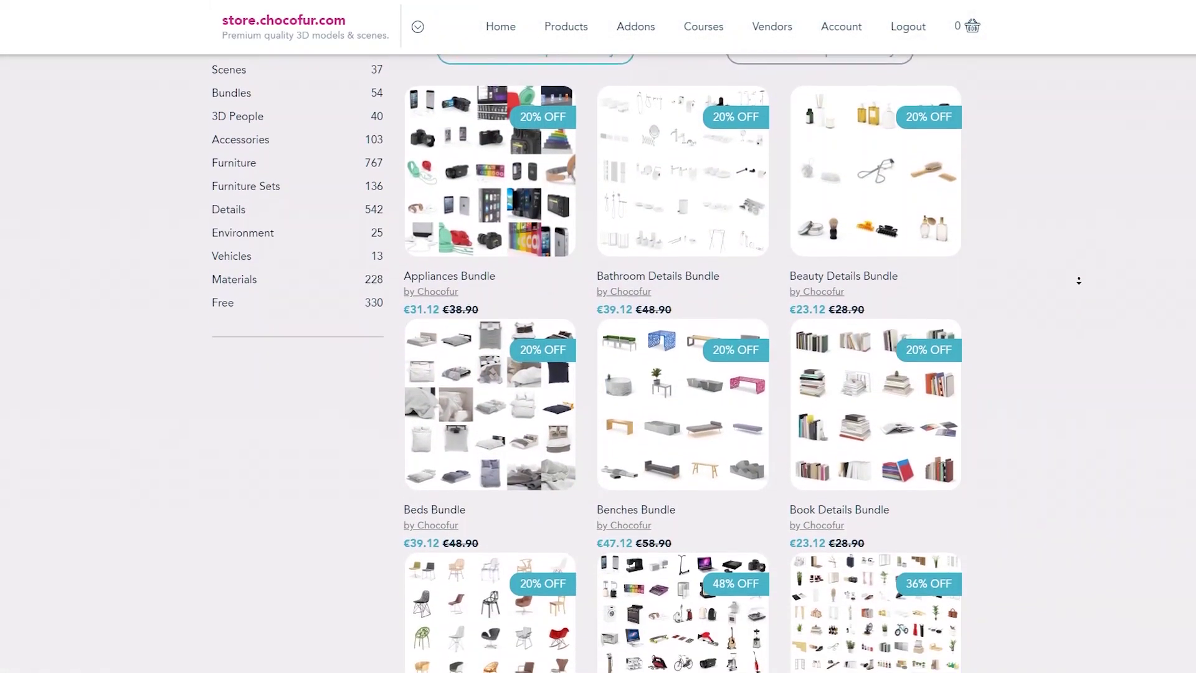
{"action": "scroll", "coordinate": [1078, 283], "scroll_direction": "down", "scroll_amount": 10}
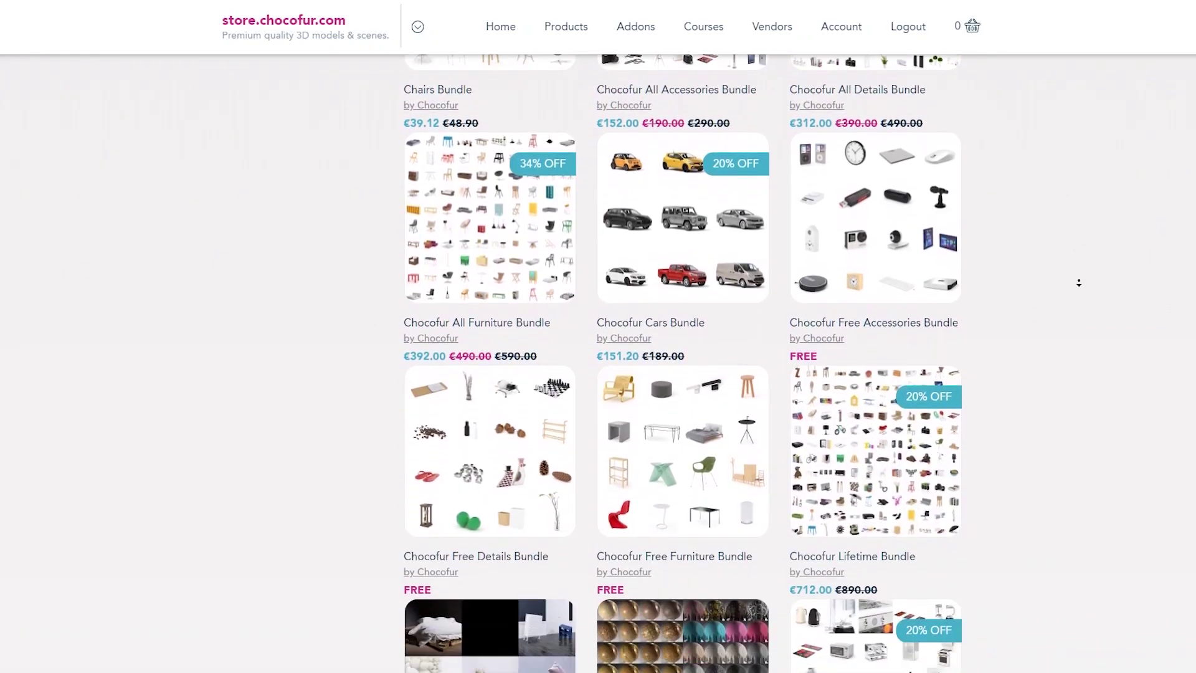
{"action": "scroll", "coordinate": [1078, 283], "scroll_direction": "down", "scroll_amount": 3}
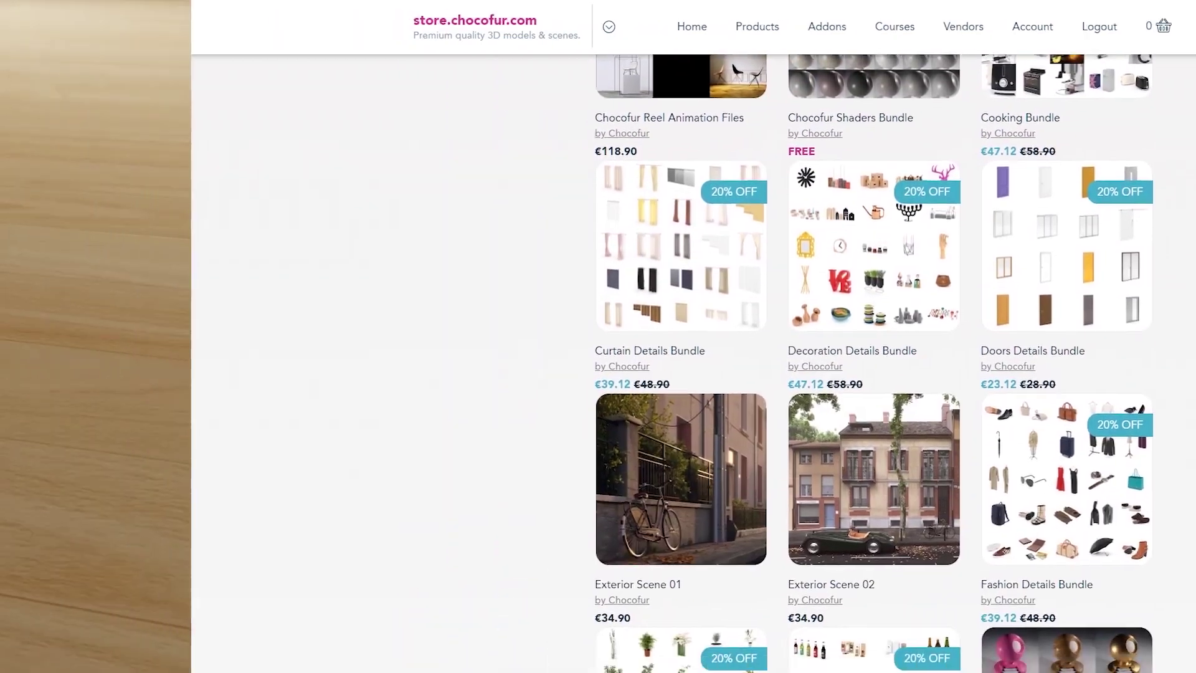